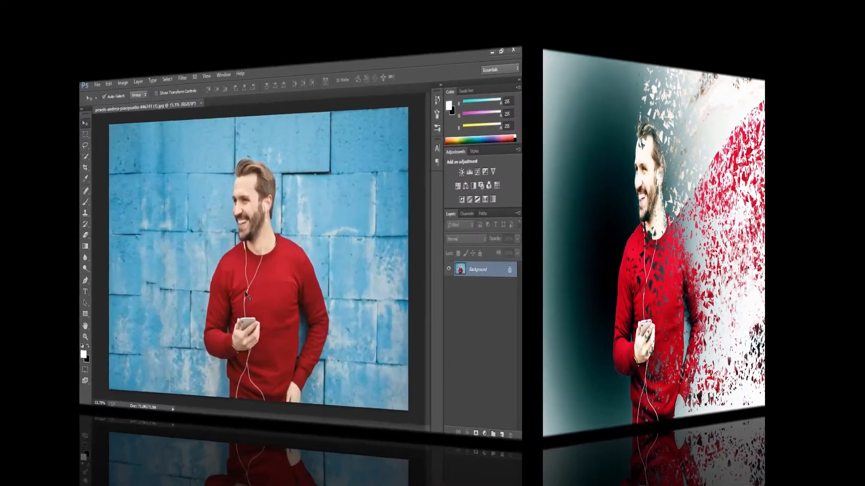
scroll(325, 308, up, 3)
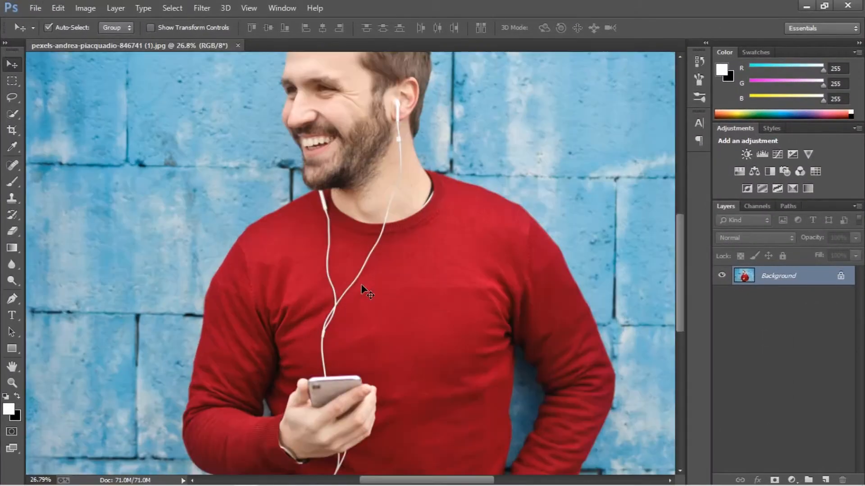
scroll(396, 242, up, 2)
scroll(397, 229, down, 5)
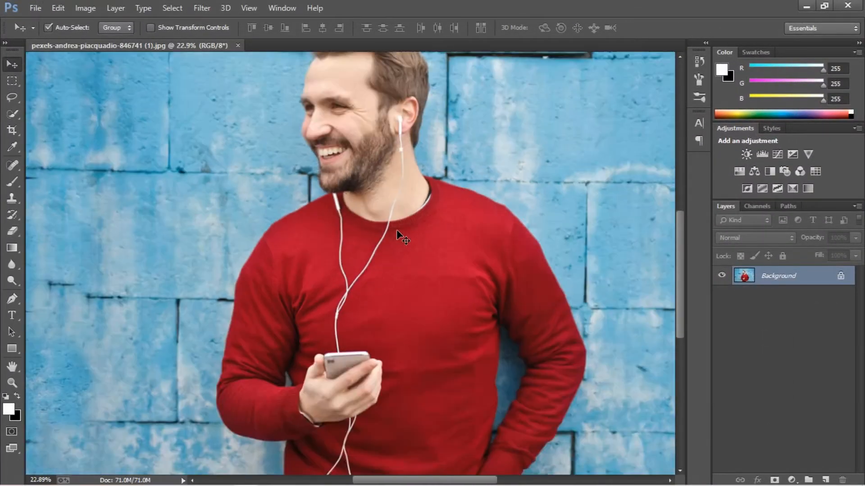
scroll(394, 234, down, 1)
scroll(395, 216, up, 3)
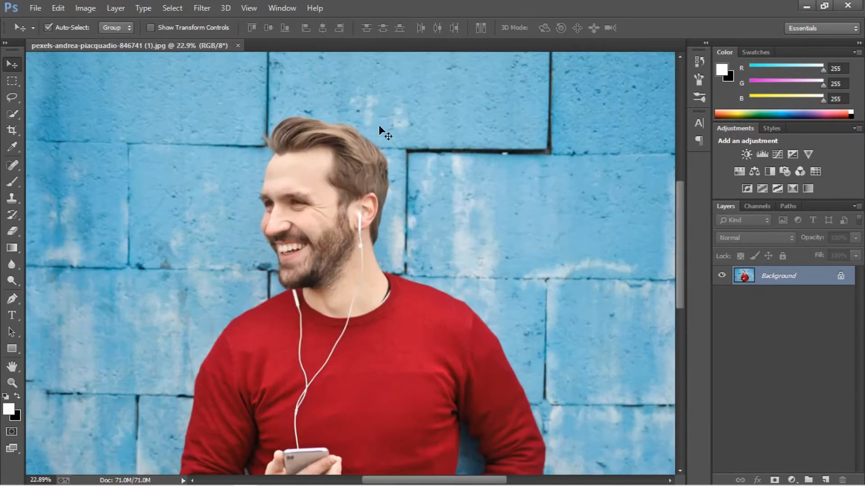
Choose the Quick Selection tool with a 46 px brush and clear the stray selection on the wall.
click(11, 95)
click(10, 110)
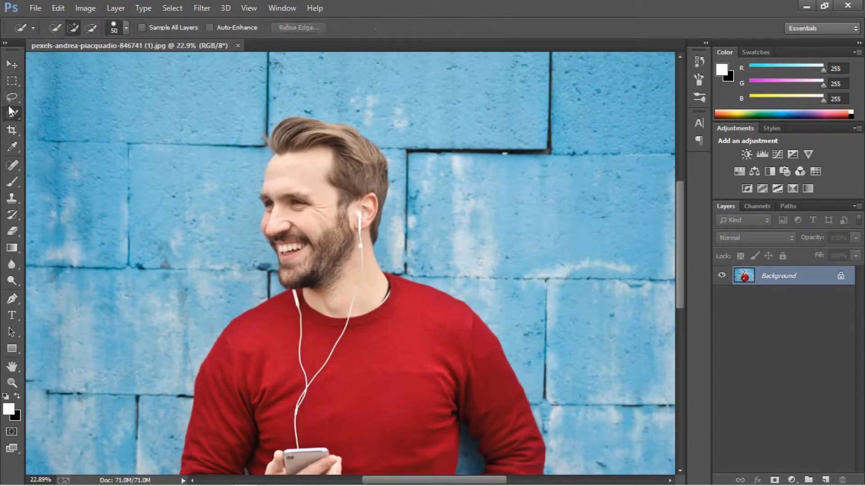
right_click(14, 112)
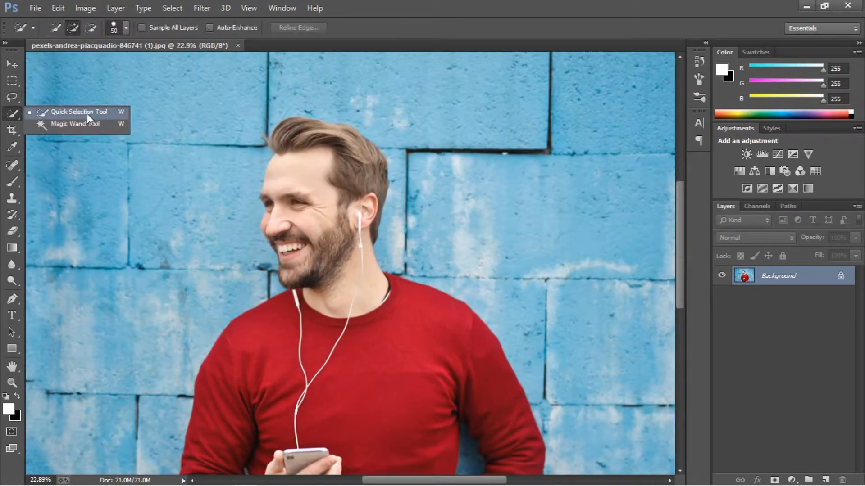
click(64, 111)
click(127, 29)
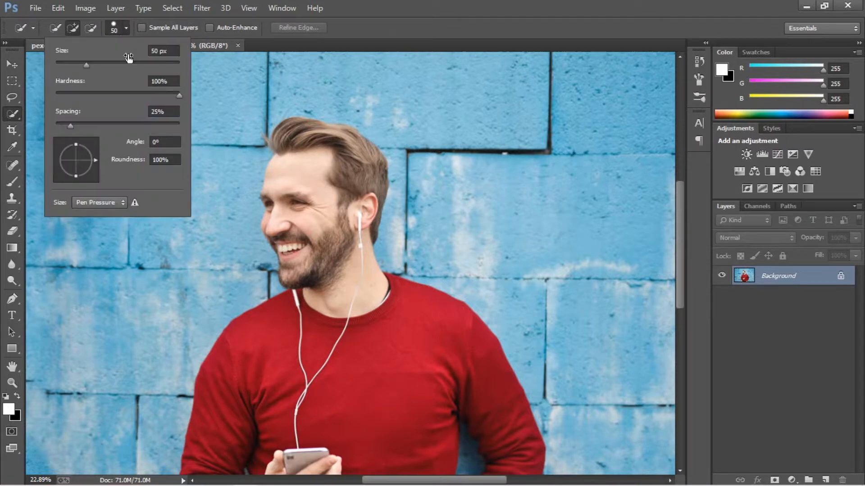
drag(86, 63, 83, 63)
click(219, 73)
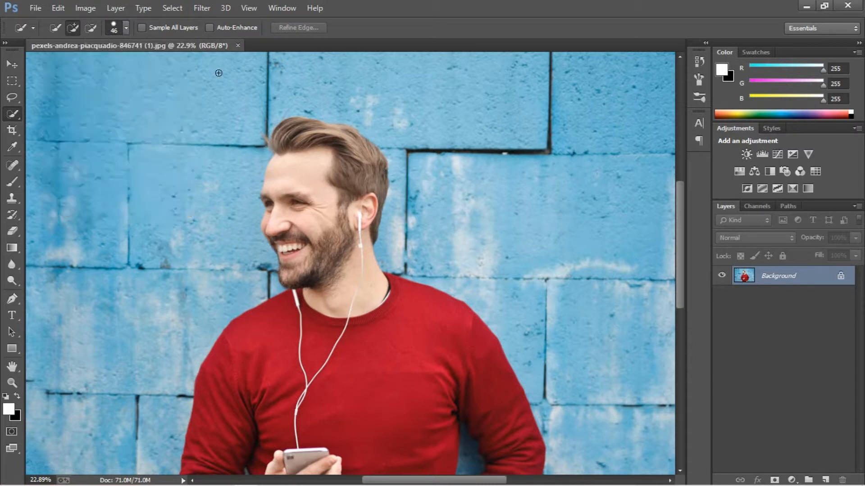
drag(230, 140, 239, 150)
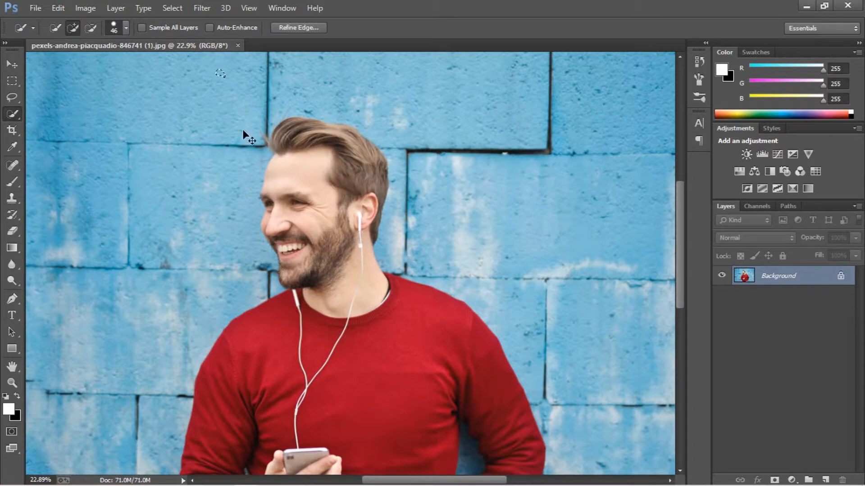
key(ctrl+d)
Select the man's hair, face, beard and neck down to the sweater collar with the Quick Selection tool.
scroll(290, 139, up, 6)
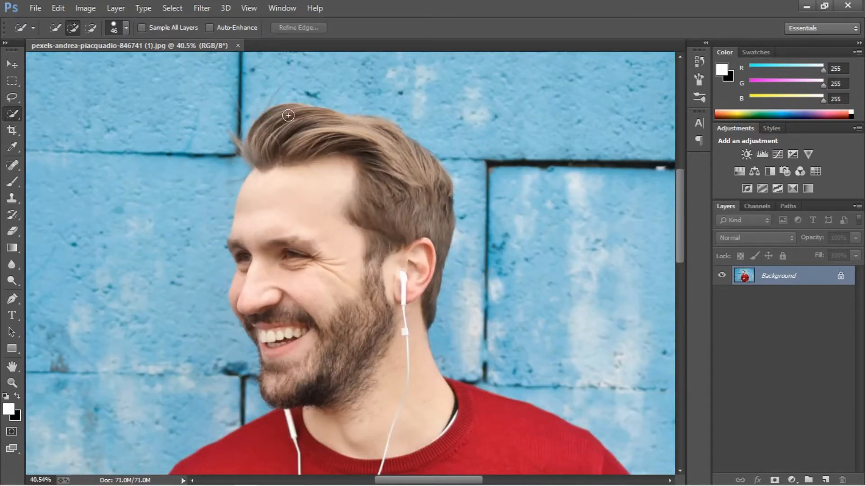
drag(302, 116, 399, 138)
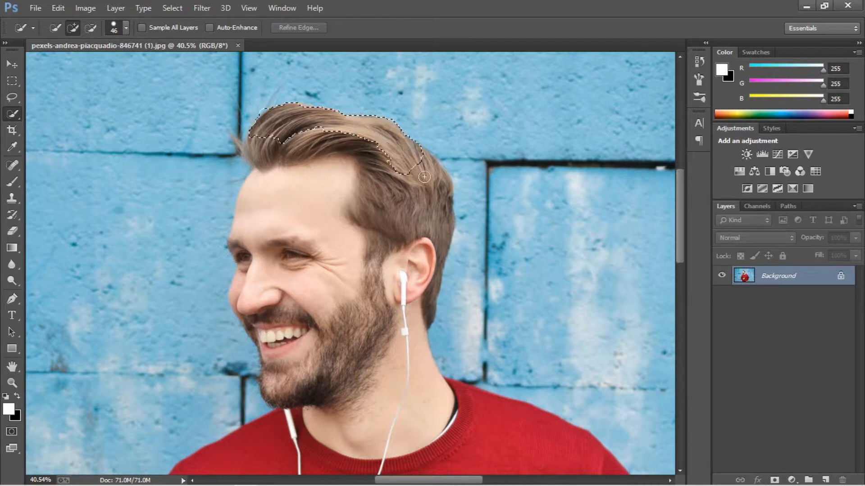
drag(425, 177, 445, 231)
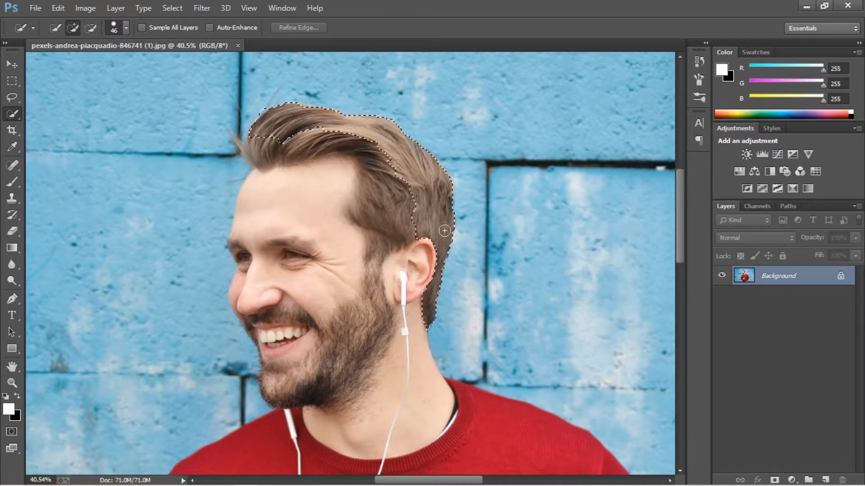
mouse_move(435, 262)
mouse_down()
mouse_move(408, 307)
mouse_move(414, 223)
mouse_move(394, 265)
mouse_move(406, 211)
mouse_move(394, 216)
mouse_move(358, 189)
mouse_move(349, 167)
mouse_move(273, 138)
mouse_move(259, 252)
mouse_move(244, 250)
mouse_move(290, 399)
mouse_move(291, 417)
mouse_move(272, 442)
mouse_up()
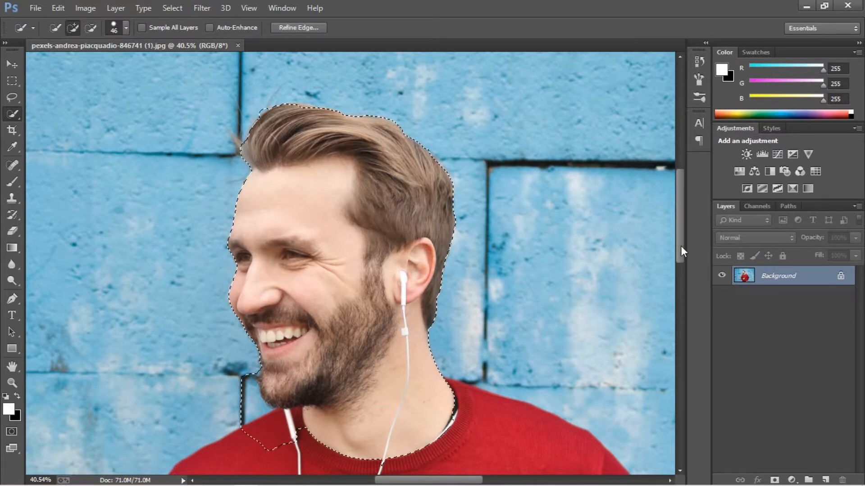
Subtract the patch of wall between the chin and the shoulder from the selection.
drag(680, 249, 680, 270)
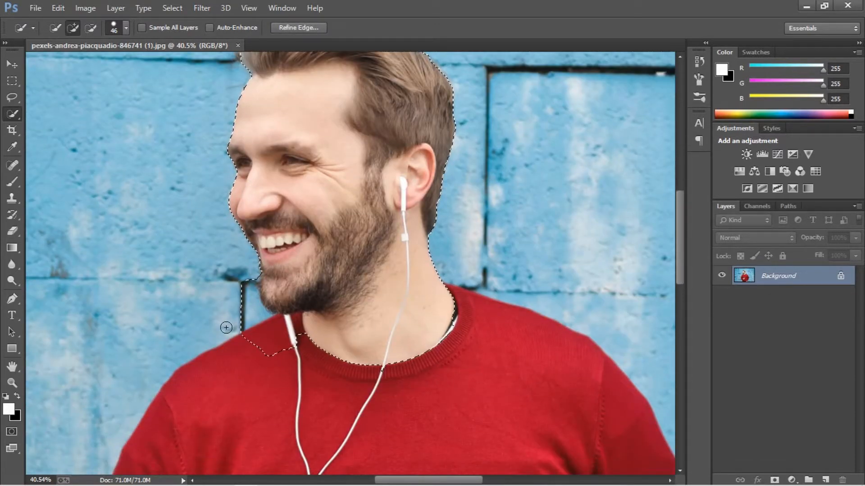
key(alt)
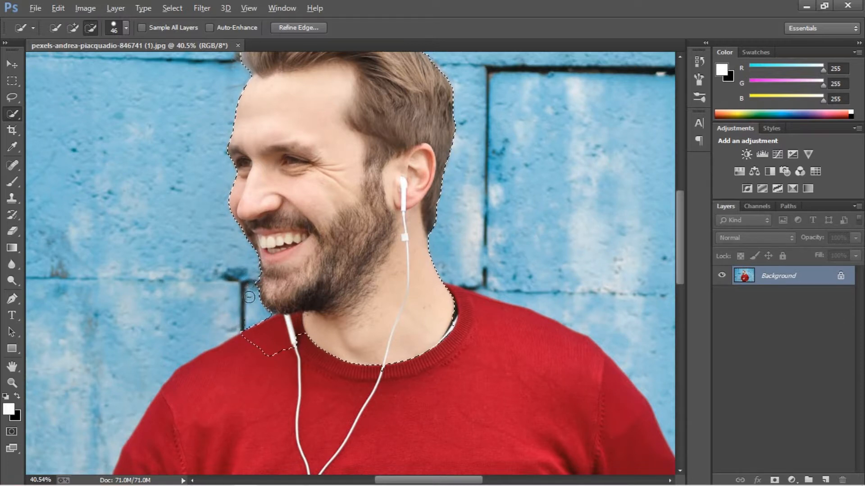
click(255, 346)
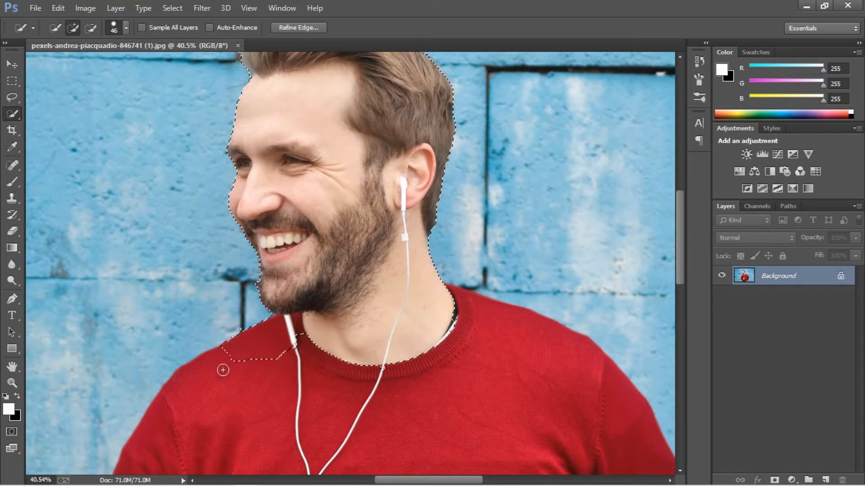
Add both sweater shoulders, the collar and the upper chest to the selection.
mouse_move(222, 367)
mouse_down()
mouse_move(188, 397)
mouse_move(269, 377)
mouse_up()
click(296, 340)
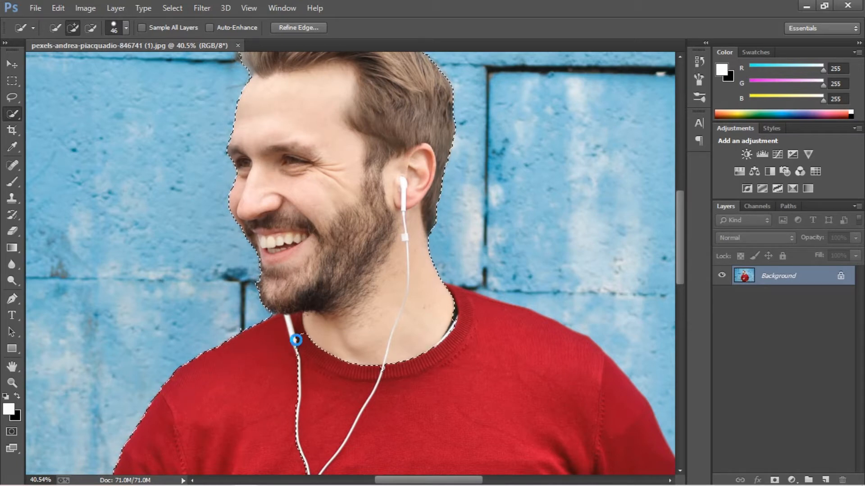
mouse_move(304, 345)
mouse_down()
mouse_move(358, 363)
mouse_move(413, 361)
mouse_move(465, 342)
mouse_move(453, 328)
mouse_up()
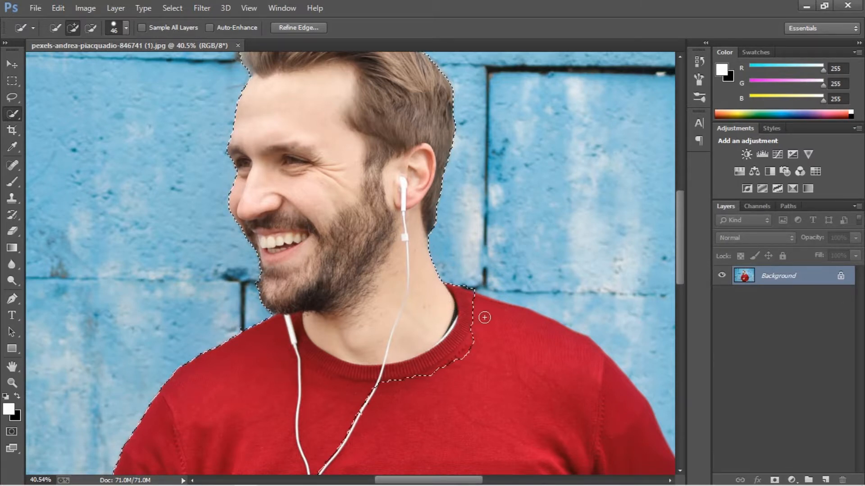
mouse_move(495, 322)
mouse_down()
mouse_move(538, 332)
mouse_move(583, 359)
mouse_move(671, 462)
mouse_up()
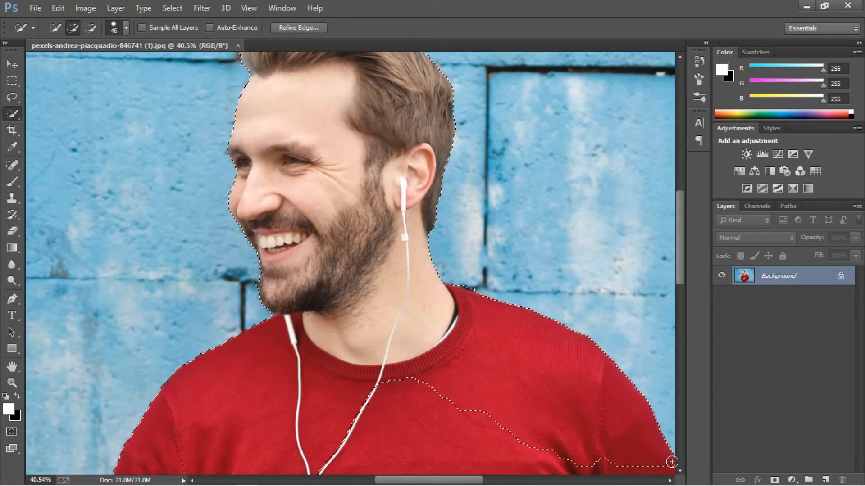
Extend the selection over the sweater's torso and the bent arm on the side away from the phone.
drag(682, 259, 689, 292)
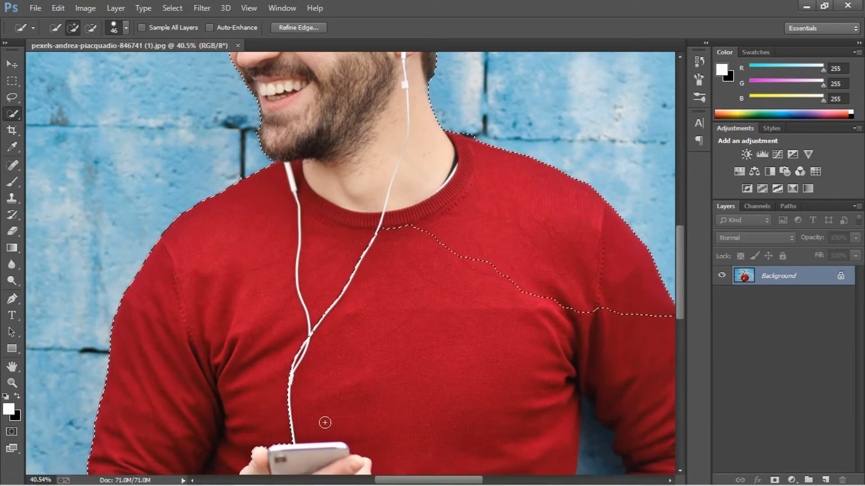
drag(398, 481, 412, 476)
scroll(364, 345, down, 2)
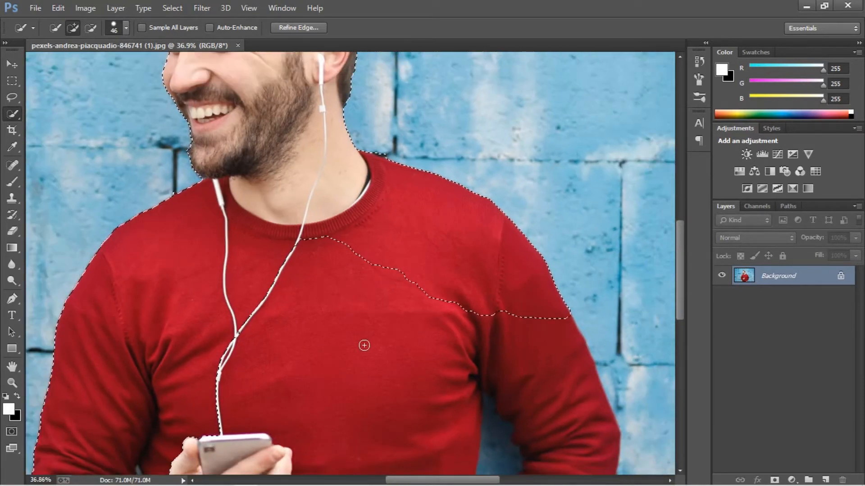
drag(547, 316, 581, 412)
scroll(691, 271, down, 1)
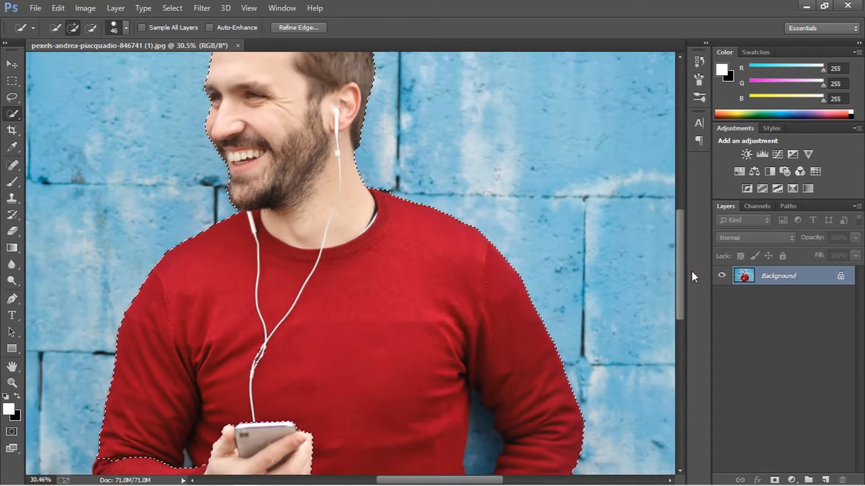
Add the phone arm's forearm, the lower sweater and the hanging earphone cables to the selection.
drag(683, 271, 680, 334)
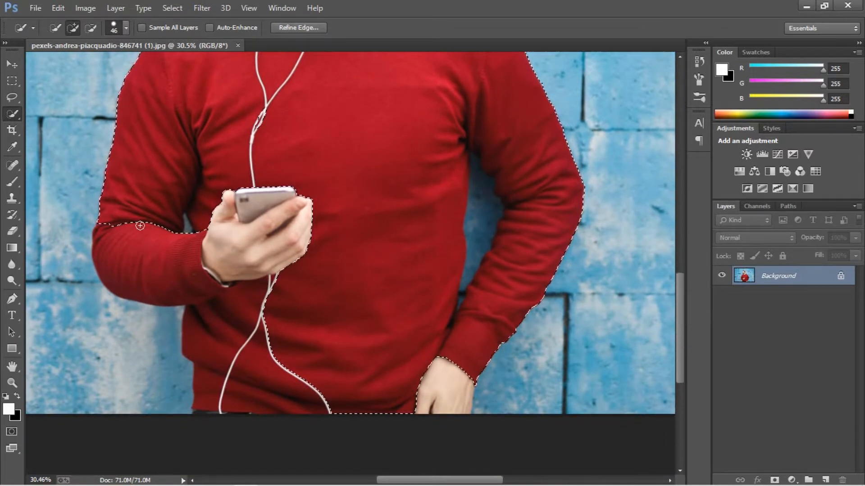
mouse_move(109, 224)
mouse_down()
mouse_move(119, 249)
mouse_move(212, 296)
mouse_up()
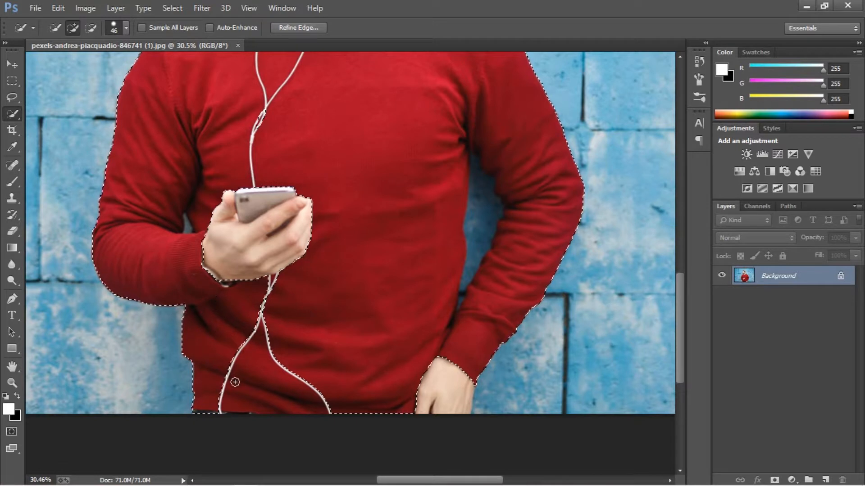
drag(307, 402, 319, 402)
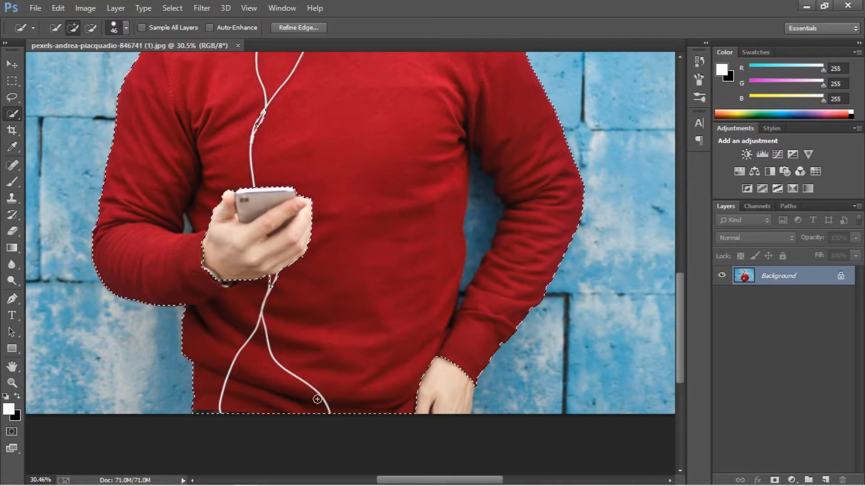
click(275, 302)
Clean up the selection around the hand, phone and wristband by subtracting and adding small areas until they are fully included.
key(alt)
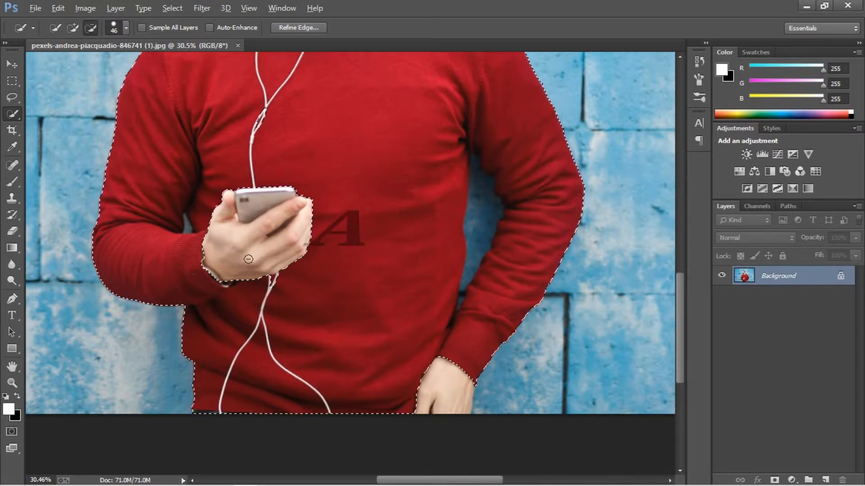
drag(248, 276, 286, 270)
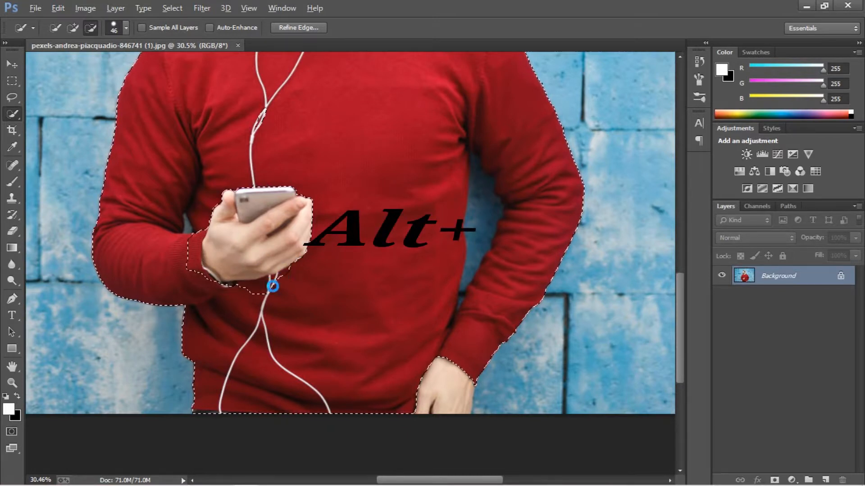
mouse_move(295, 254)
mouse_down()
mouse_move(224, 276)
mouse_move(182, 248)
mouse_move(269, 266)
mouse_up()
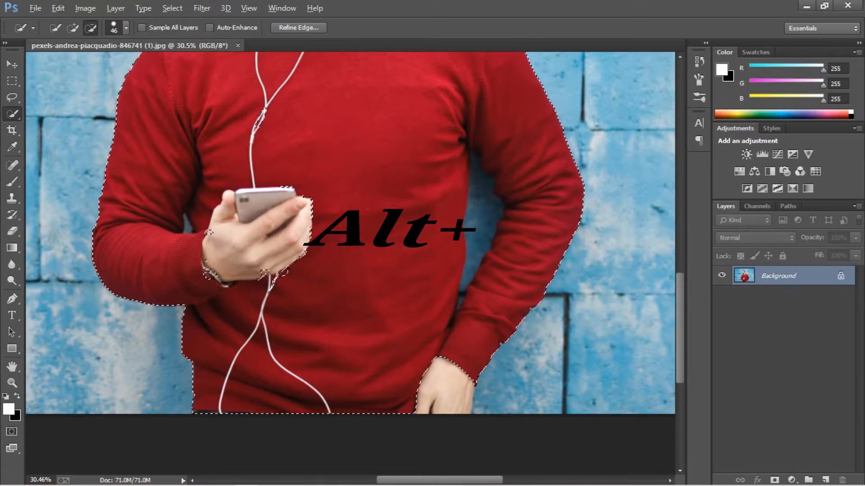
drag(212, 273, 208, 234)
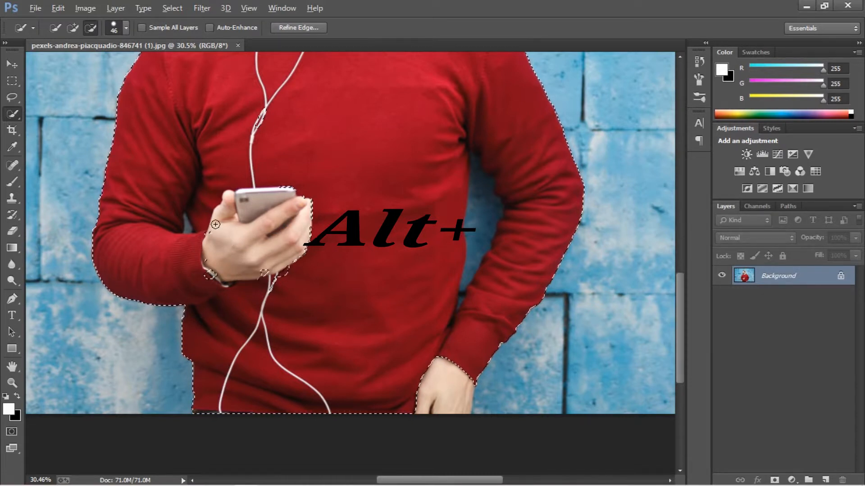
alt+click(270, 270)
mouse_move(270, 271)
mouse_down()
mouse_move(274, 289)
mouse_move(320, 249)
mouse_move(307, 249)
mouse_move(308, 217)
mouse_up()
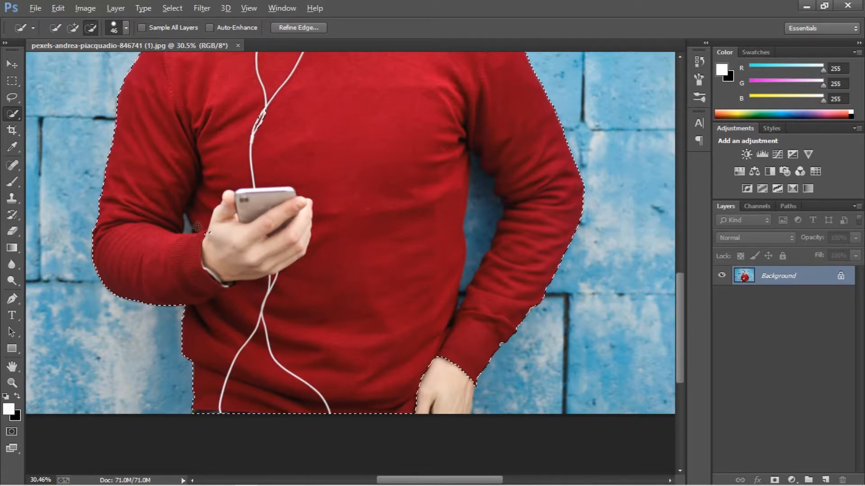
click(209, 234)
click(458, 218)
Subtract the patch of blue wall between the torso and the bent arm away from the phone from the selection.
scroll(452, 217, down, 5)
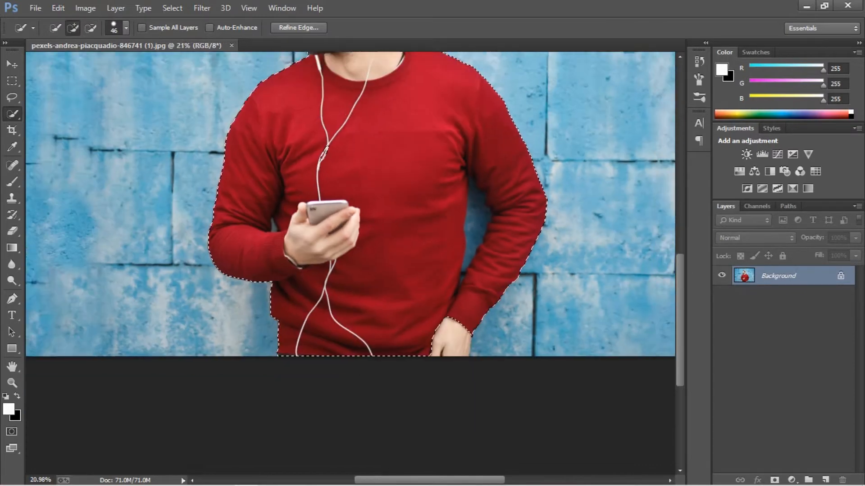
scroll(441, 343, up, 5)
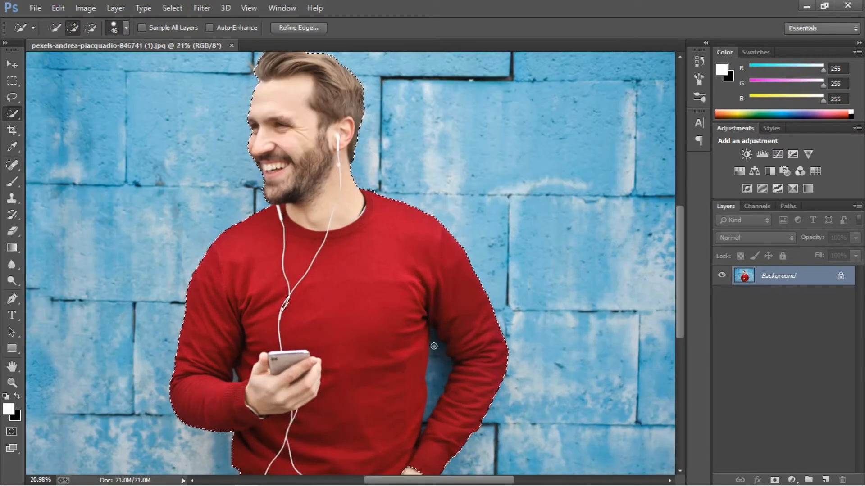
drag(680, 263, 678, 282)
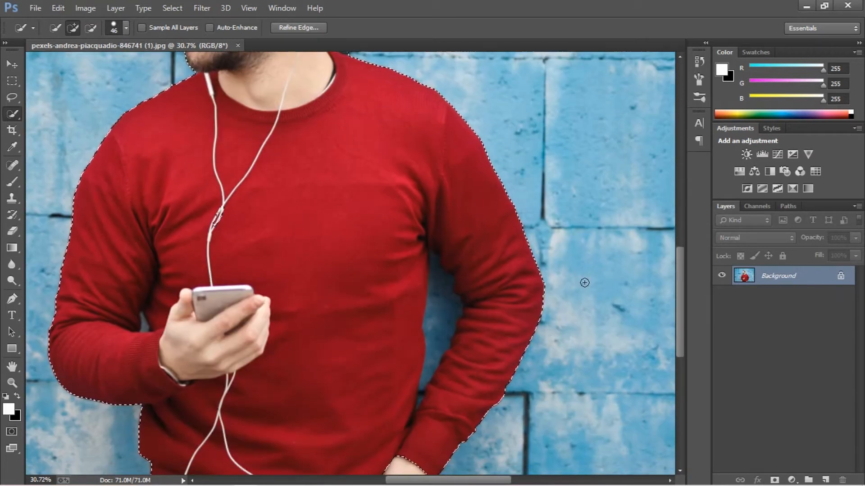
key(alt)
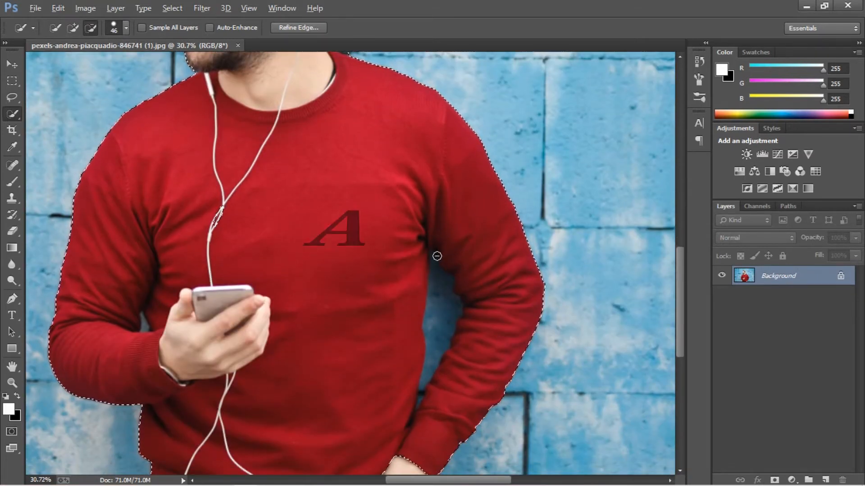
mouse_move(435, 255)
mouse_down()
mouse_move(448, 316)
mouse_move(441, 311)
mouse_up()
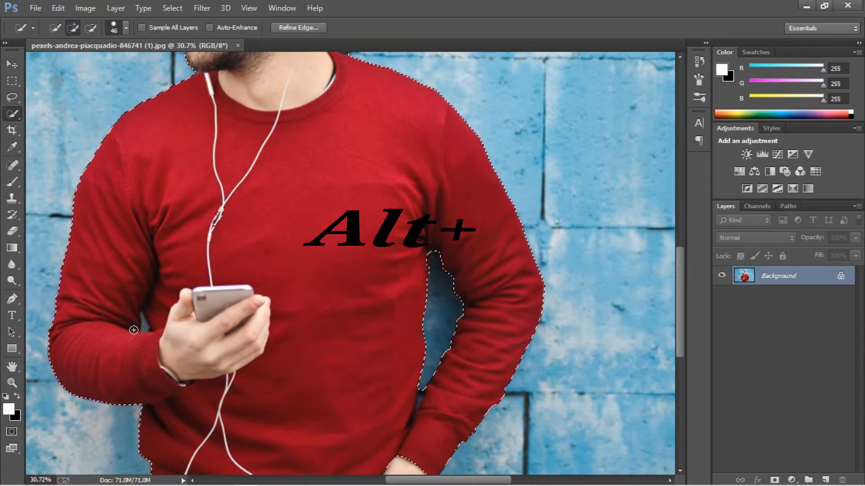
Subtract the small wall gap between the phone arm and the torso, restoring the sweater edge beside it.
key(alt)
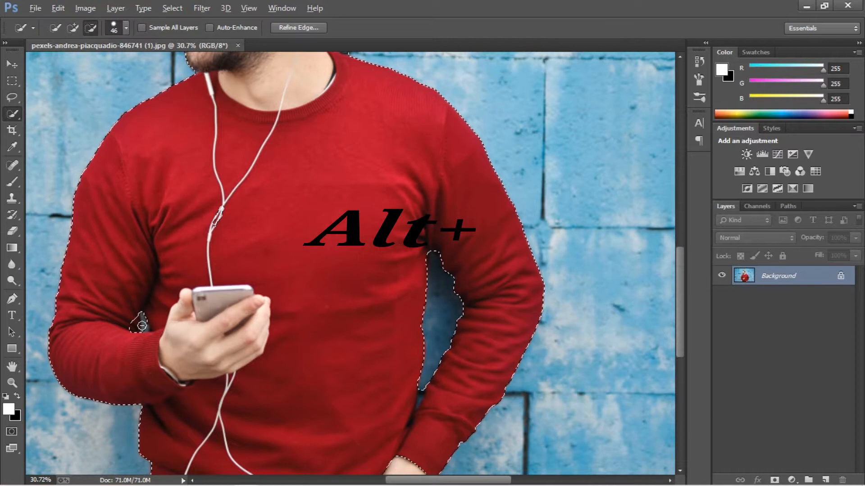
drag(142, 326, 132, 321)
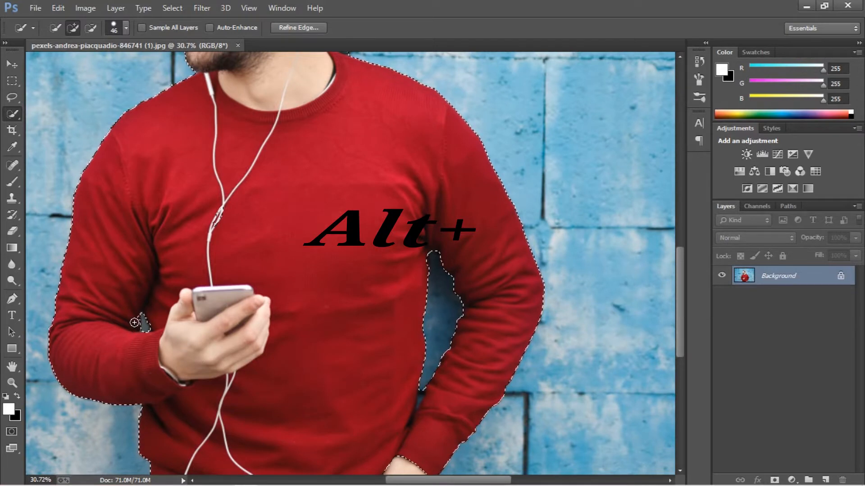
click(136, 320)
Clean up the selection along the forehead and front hairline, excluding the stray wall areas beside them.
scroll(464, 270, down, 4)
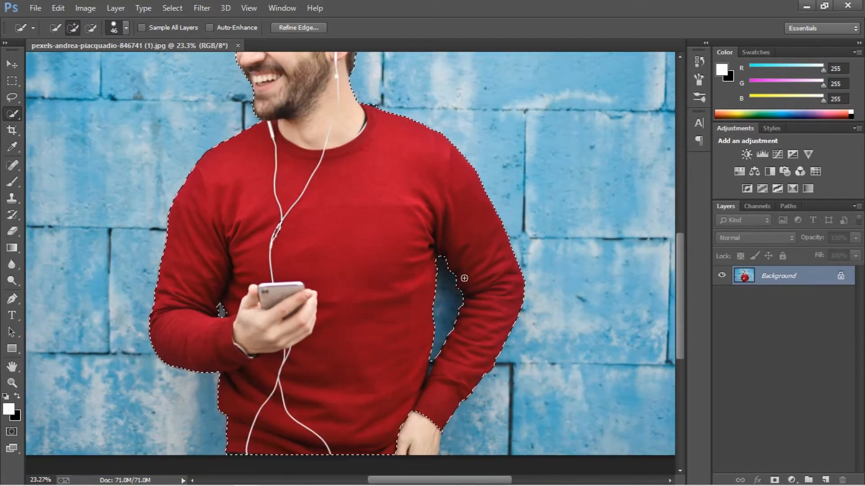
scroll(453, 262, up, 5)
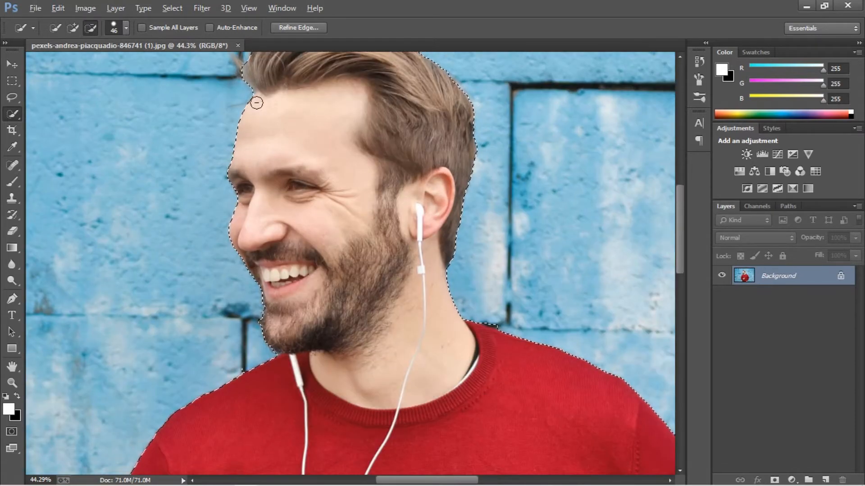
alt+click(254, 107)
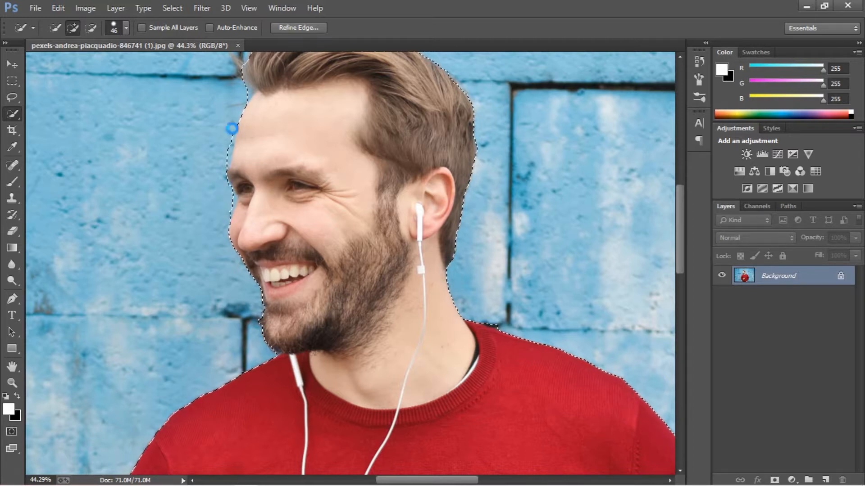
key(alt)
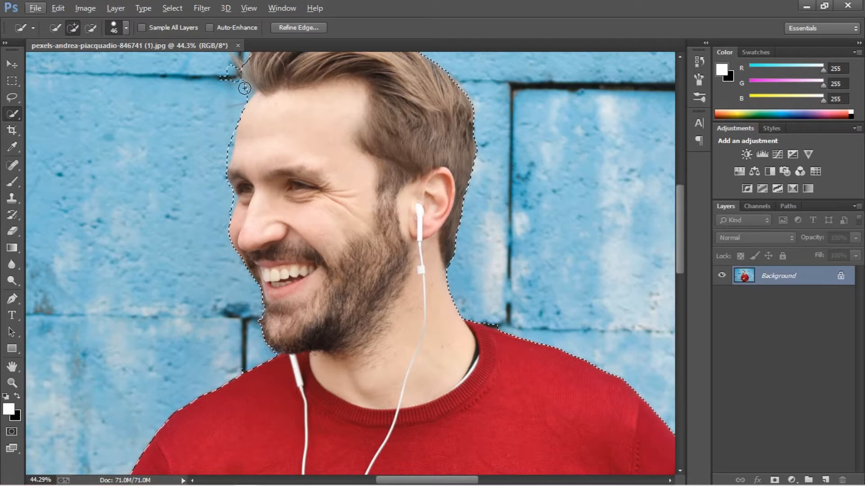
alt+click(237, 59)
drag(236, 77, 237, 100)
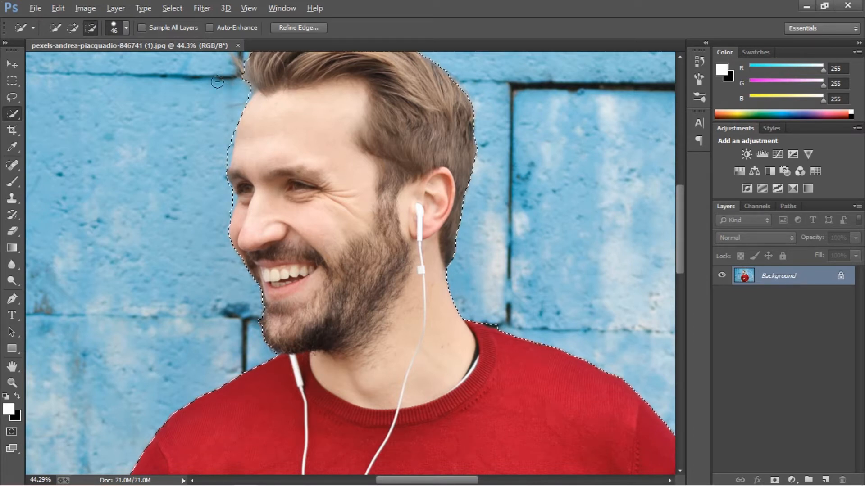
Open Refine Edge for the selection, keeping the Overlay view, and set the refine brush size to 200.
scroll(275, 117, down, 5)
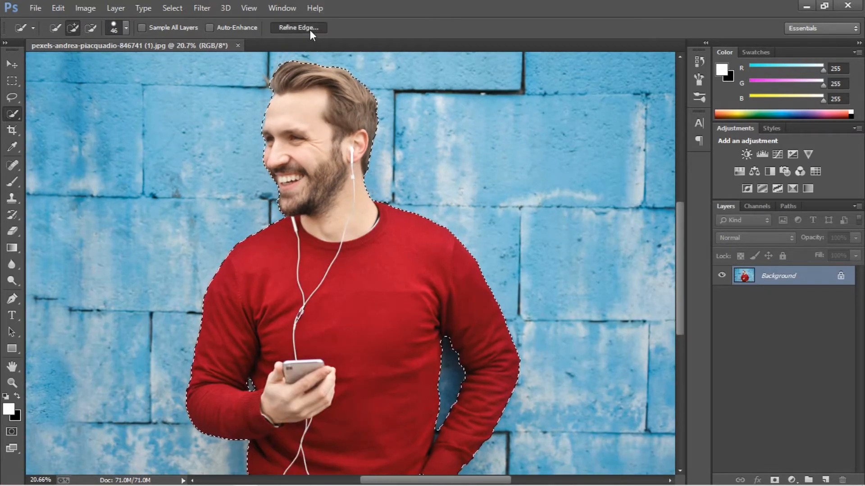
click(310, 29)
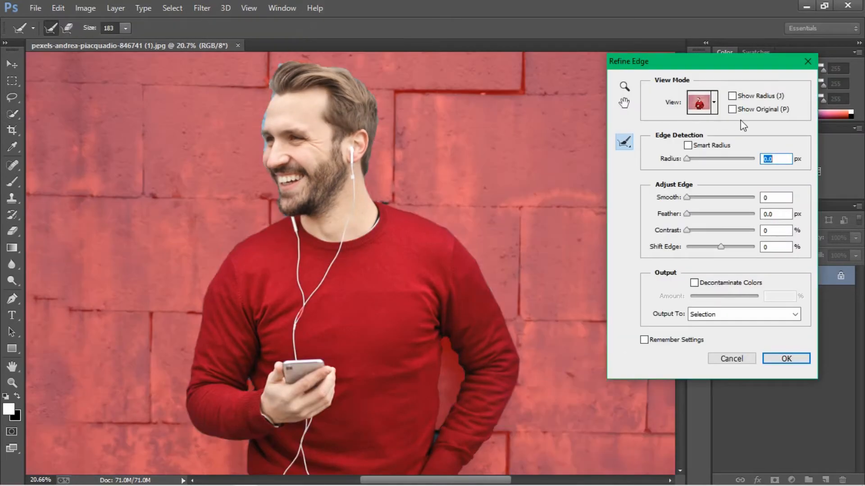
click(713, 100)
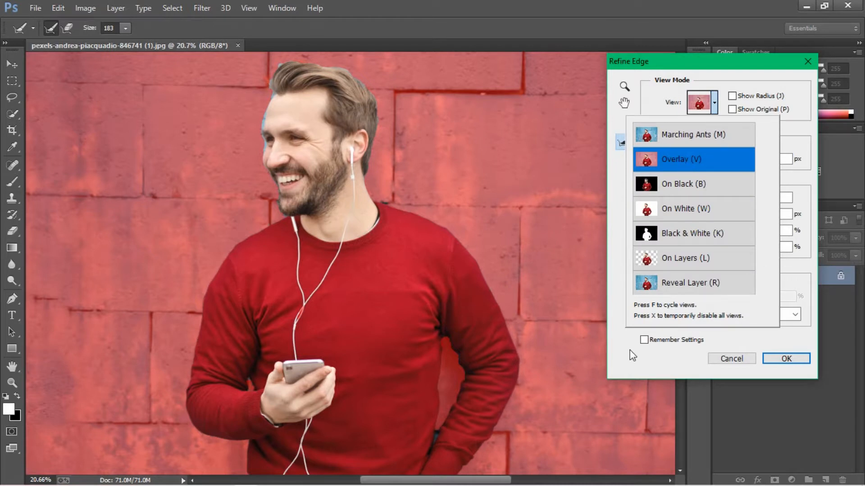
click(621, 362)
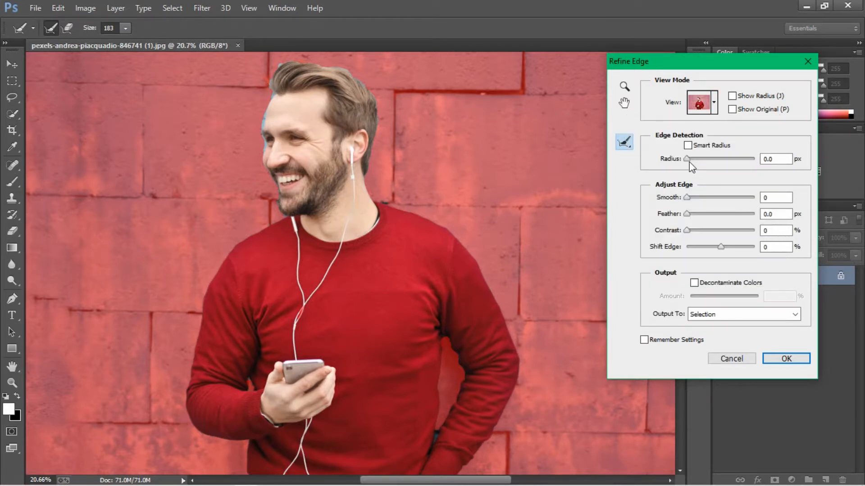
click(126, 28)
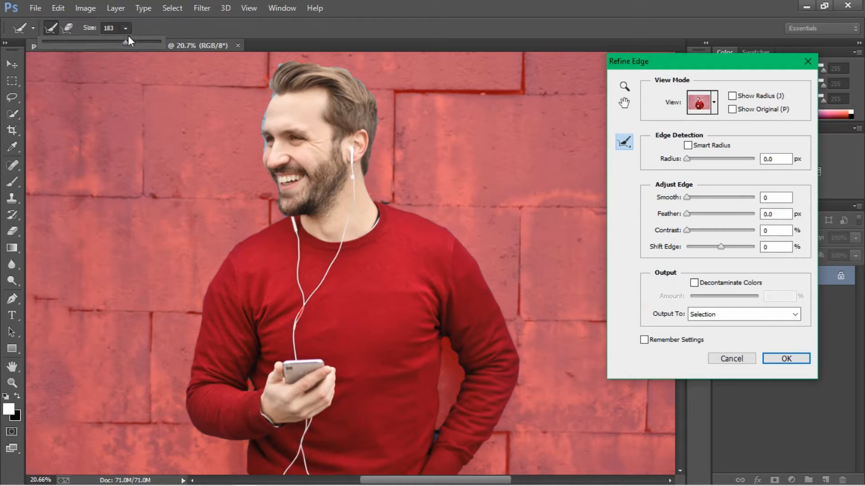
drag(129, 43, 131, 42)
click(270, 69)
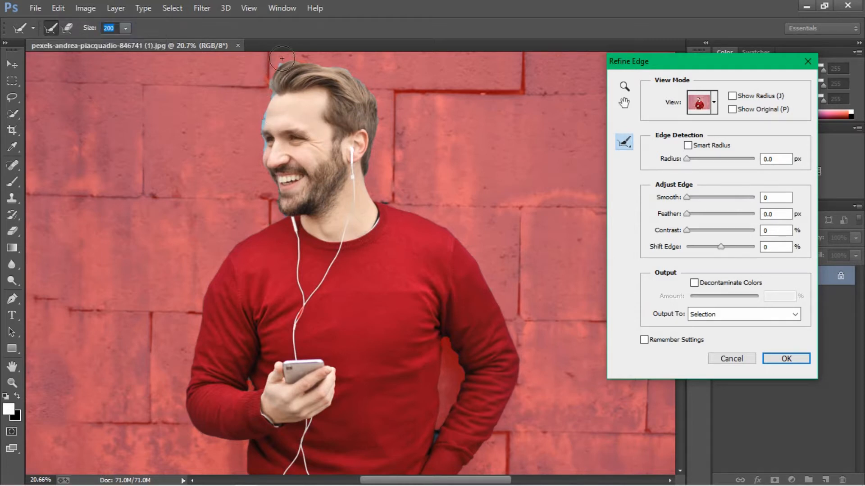
Brush the refine radius along the face, hair, shoulders, sleeves and both arm gaps, and output the result as a selection.
mouse_move(279, 55)
mouse_down()
mouse_move(253, 133)
mouse_move(263, 193)
mouse_move(281, 208)
mouse_up()
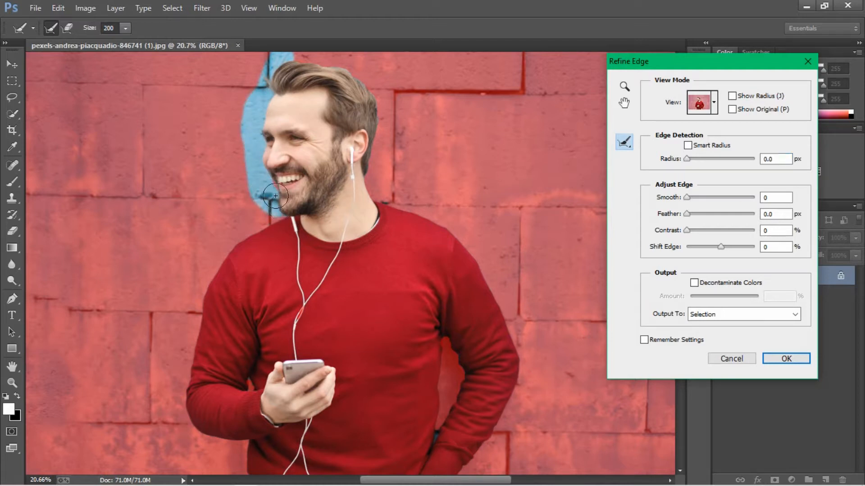
mouse_move(271, 56)
mouse_down()
mouse_move(350, 62)
mouse_move(362, 74)
mouse_move(378, 103)
mouse_move(382, 140)
mouse_move(370, 186)
mouse_move(437, 213)
mouse_move(471, 246)
mouse_move(524, 345)
mouse_up()
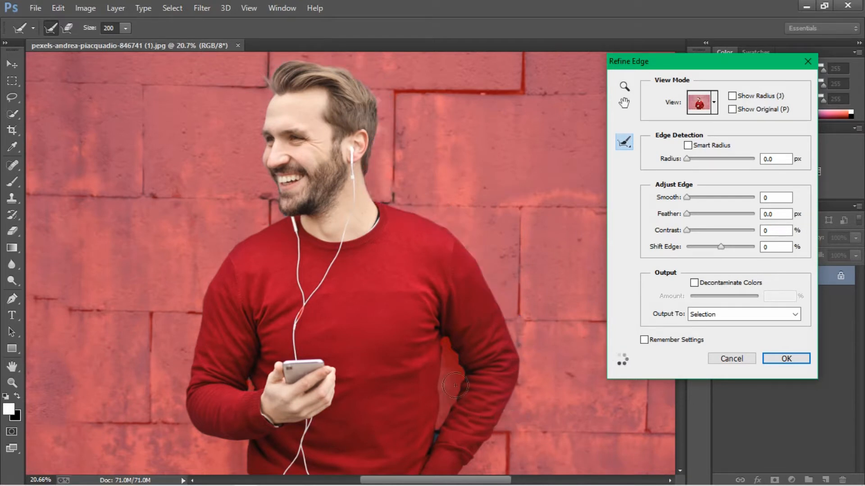
mouse_move(449, 351)
mouse_down()
mouse_move(456, 393)
mouse_move(431, 439)
mouse_up()
drag(244, 377, 252, 384)
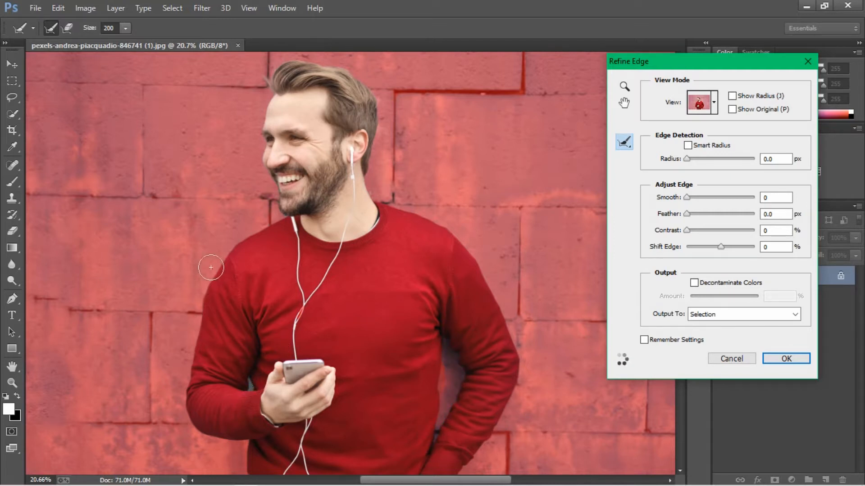
mouse_move(209, 282)
mouse_down()
mouse_move(182, 389)
mouse_move(187, 430)
mouse_move(231, 445)
mouse_up()
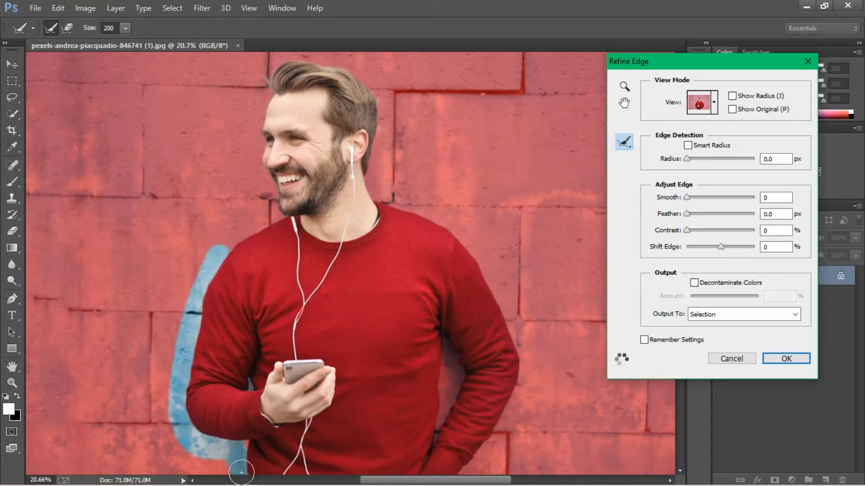
scroll(482, 306, down, 2)
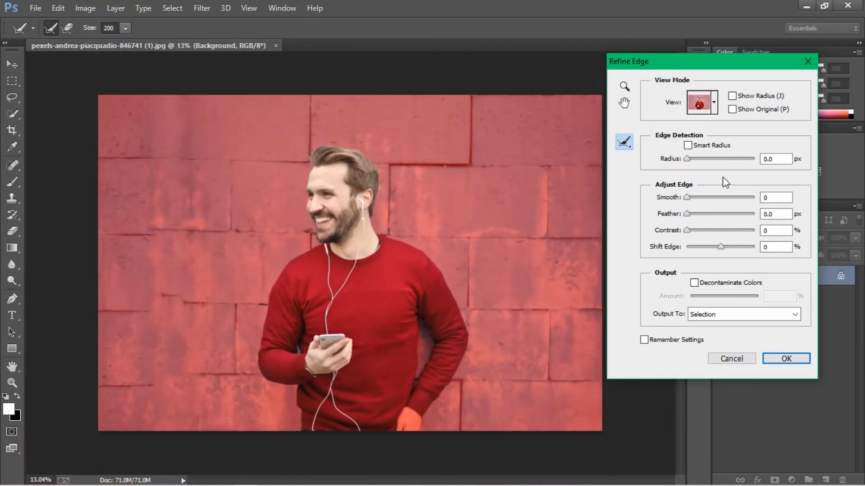
click(786, 359)
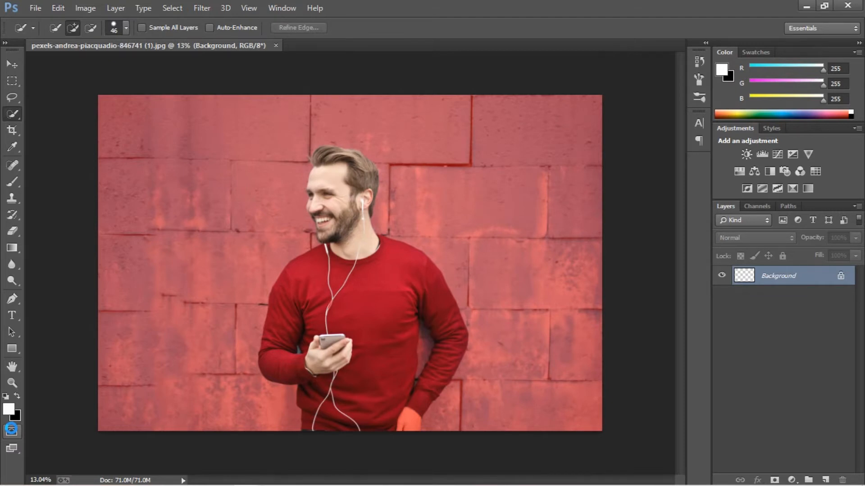
Leave Quick Mask mode and copy the selected man onto two new layers, with the Background layer hidden.
click(11, 429)
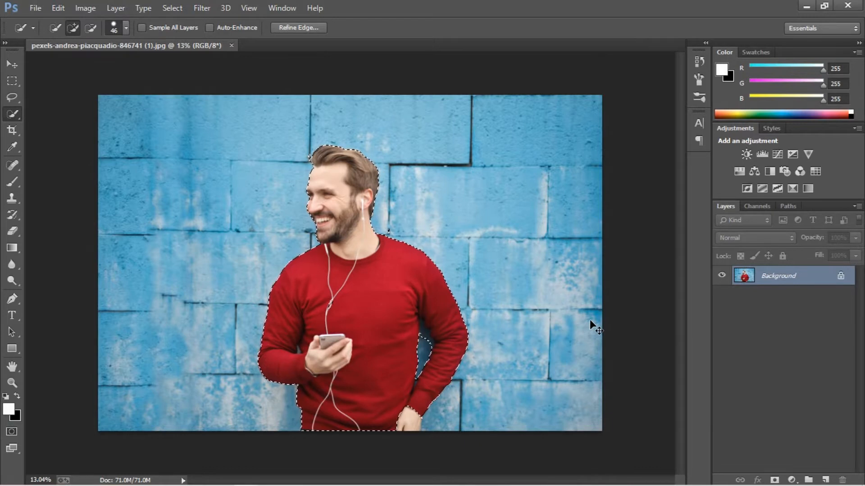
key(ctrl+j)
key(ctrl+j)
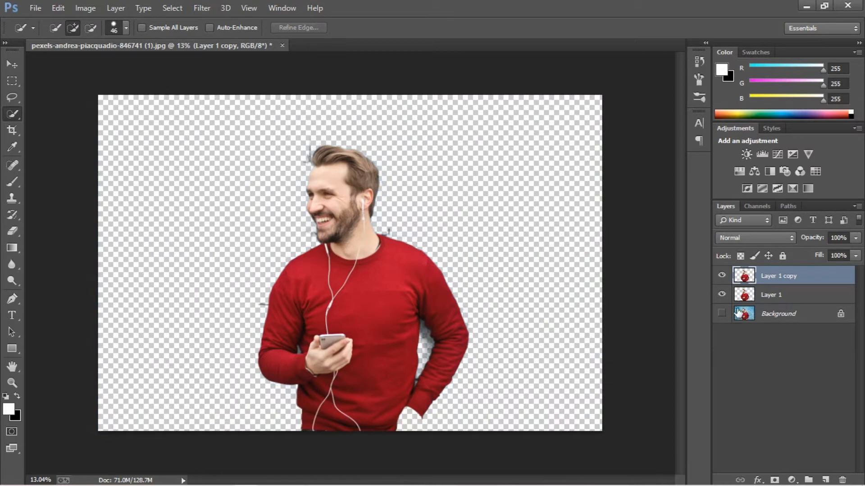
Add an empty layer directly above the Background layer and make it the active layer.
click(781, 314)
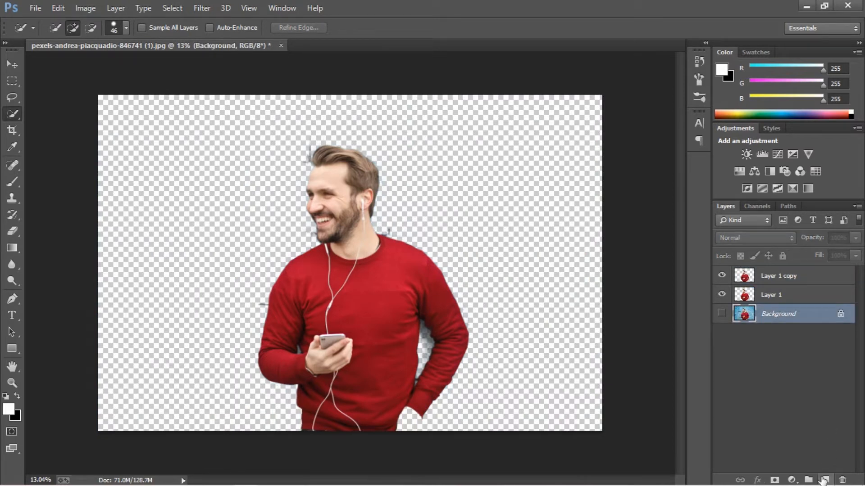
click(825, 480)
click(763, 380)
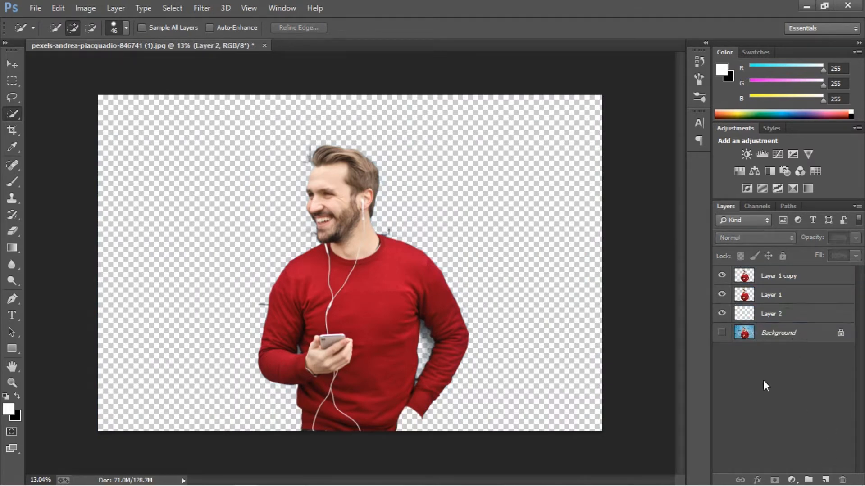
click(785, 315)
Swap the colours to black foreground and white background and draw a radial gradient from the man's chin towards the lower-right wall area.
scroll(316, 285, up, 5)
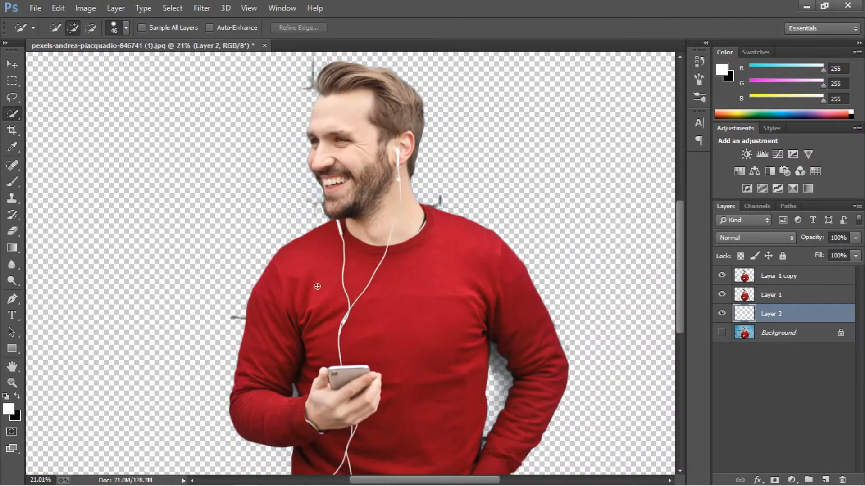
scroll(317, 286, down, 4)
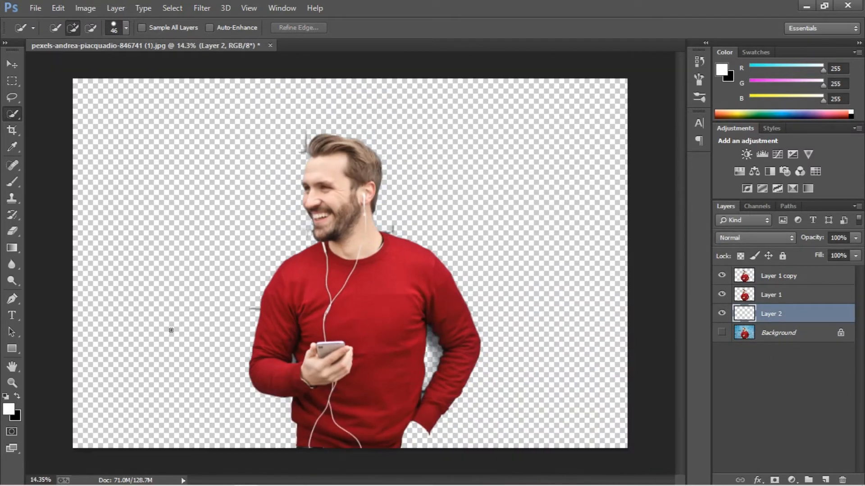
click(16, 245)
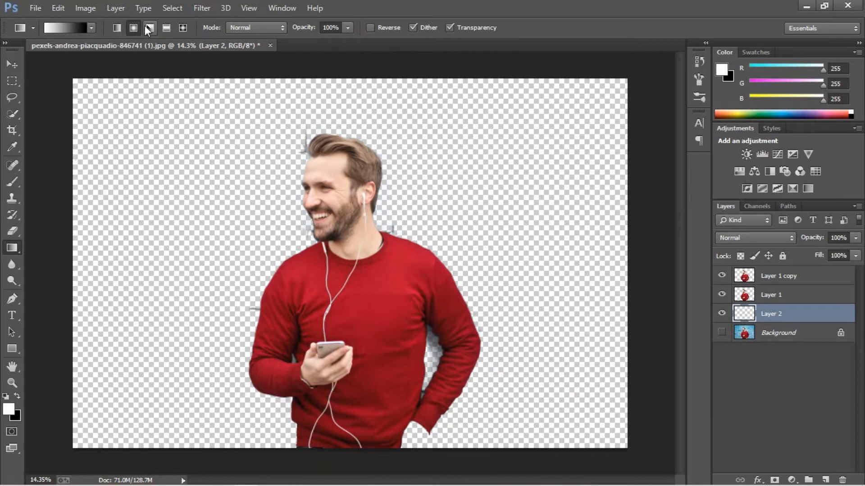
click(17, 396)
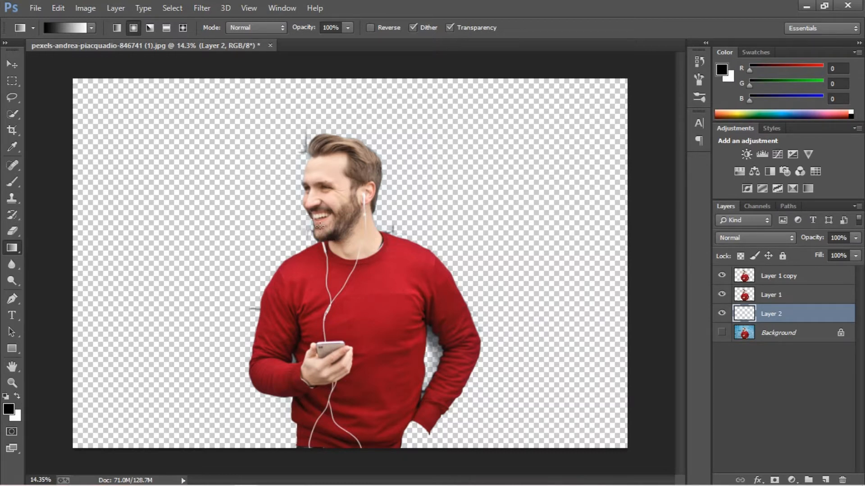
drag(328, 233, 585, 419)
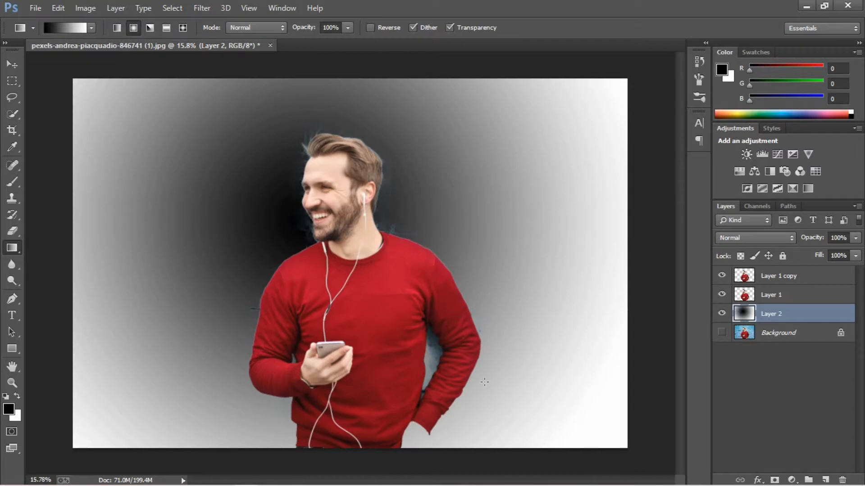
Redraw the black-to-white radial gradient smaller on the new layer, centred just outside the bent elbow.
scroll(484, 382, up, 1)
scroll(485, 380, down, 3)
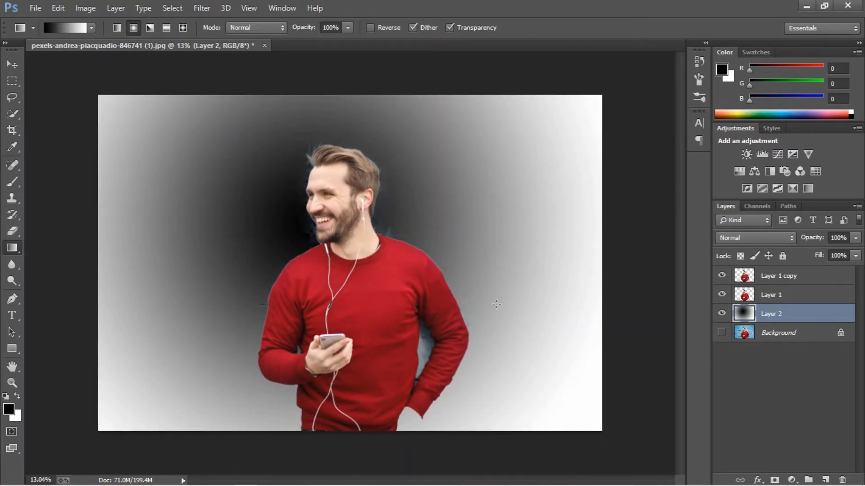
drag(477, 303, 552, 369)
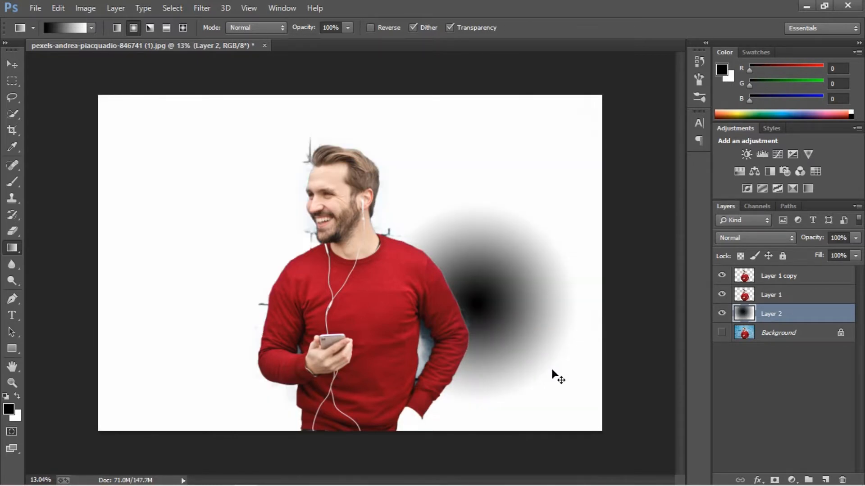
Undo the small radial gradient drawn beside the bent elbow.
key(ctrl+z)
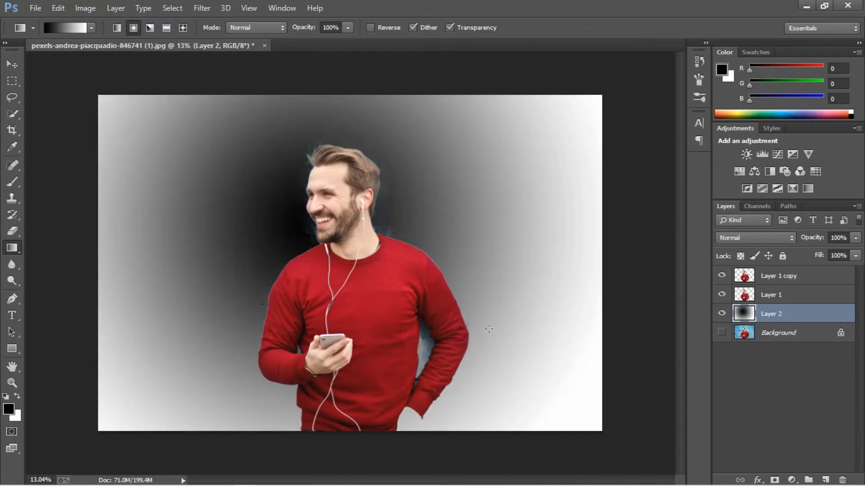
scroll(489, 329, up, 2)
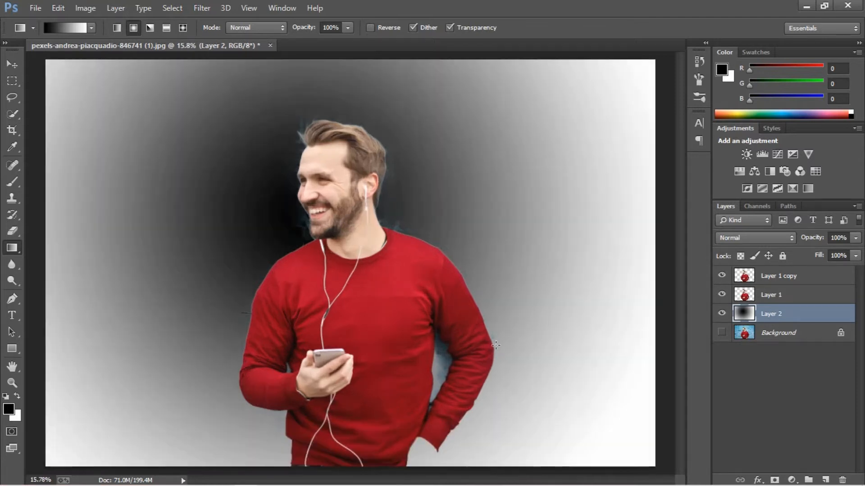
scroll(496, 344, down, 1)
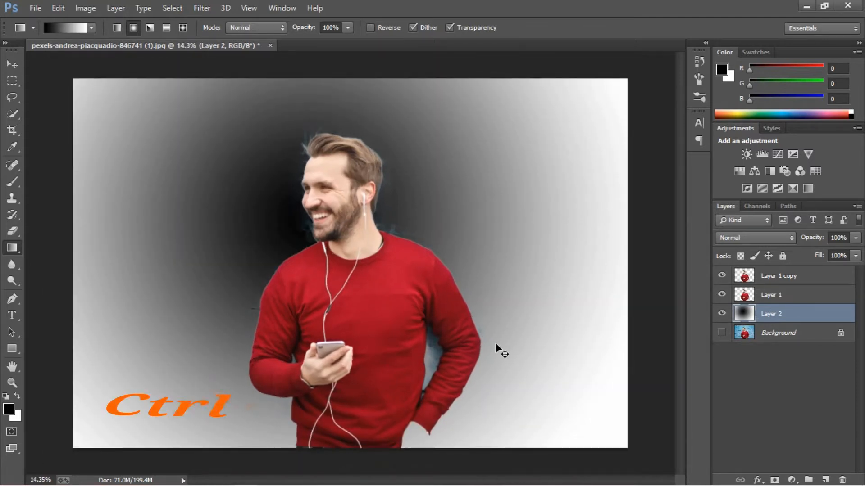
Free-transform the gradient layer to about 151% width and 124% height, shifting its dark centre beside the man's phone-side shoulder.
key(ctrl+t)
scroll(496, 342, down, 1)
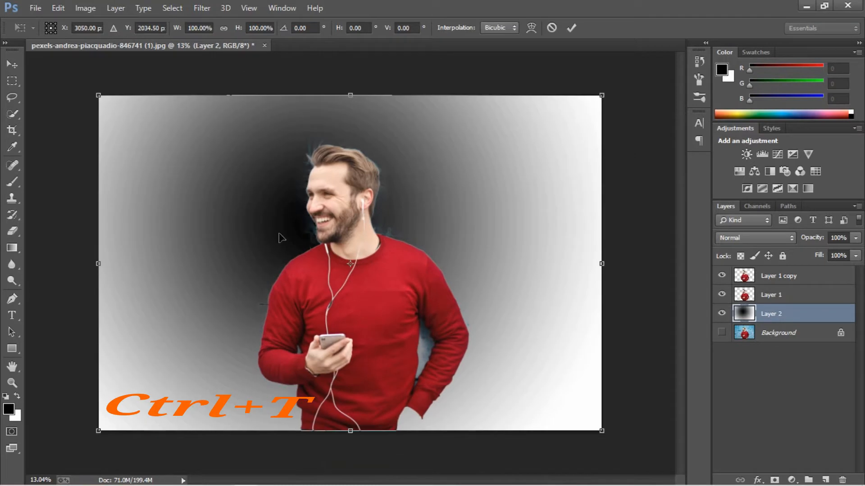
drag(95, 91, 37, 61)
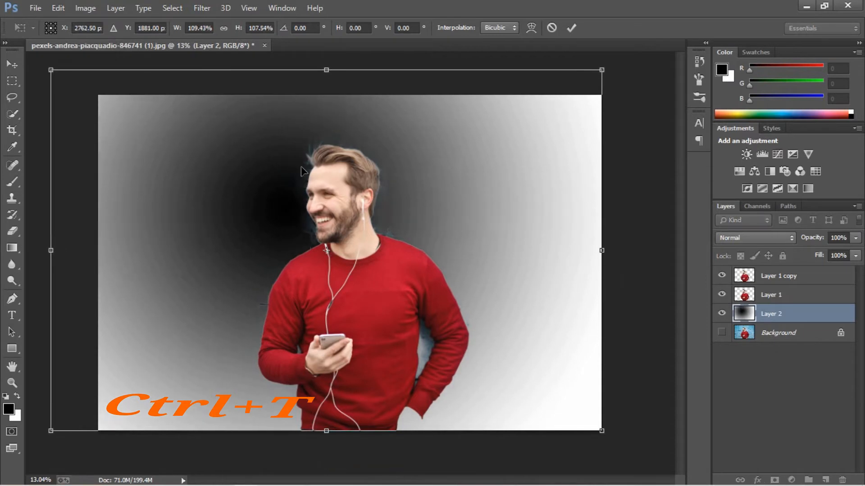
mouse_move(310, 172)
mouse_down()
mouse_move(335, 207)
mouse_move(318, 165)
mouse_up()
drag(338, 430, 338, 484)
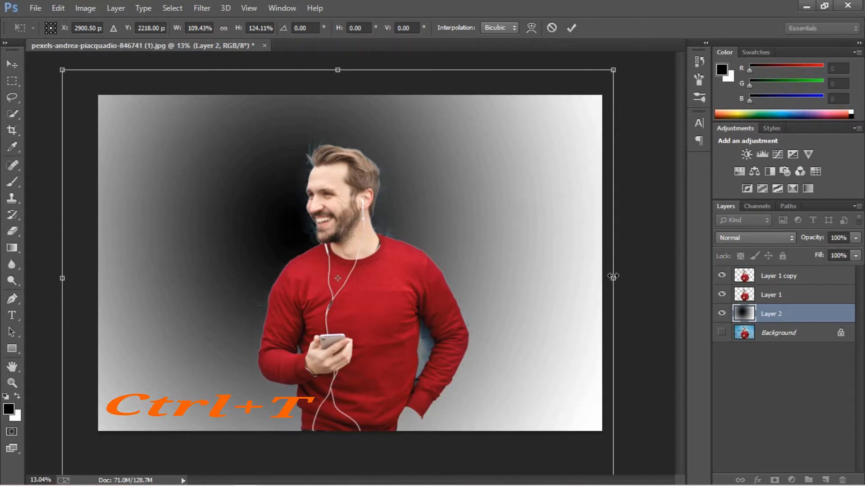
drag(613, 278, 765, 275)
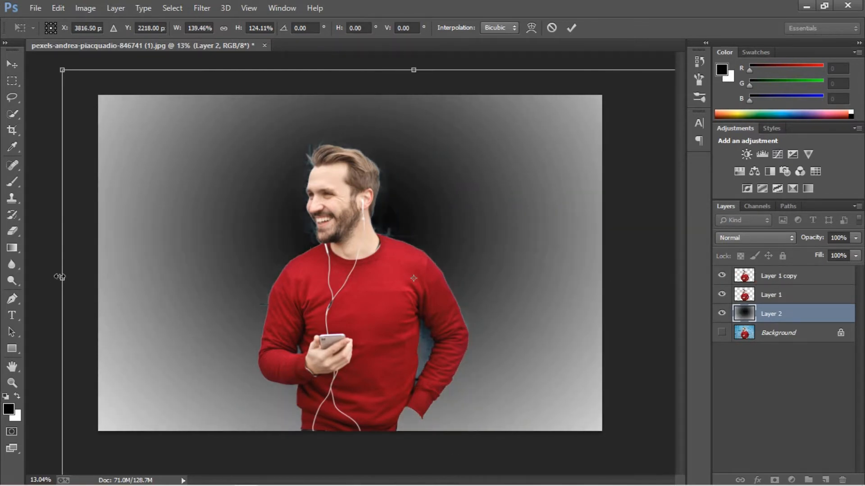
drag(60, 277, 18, 276)
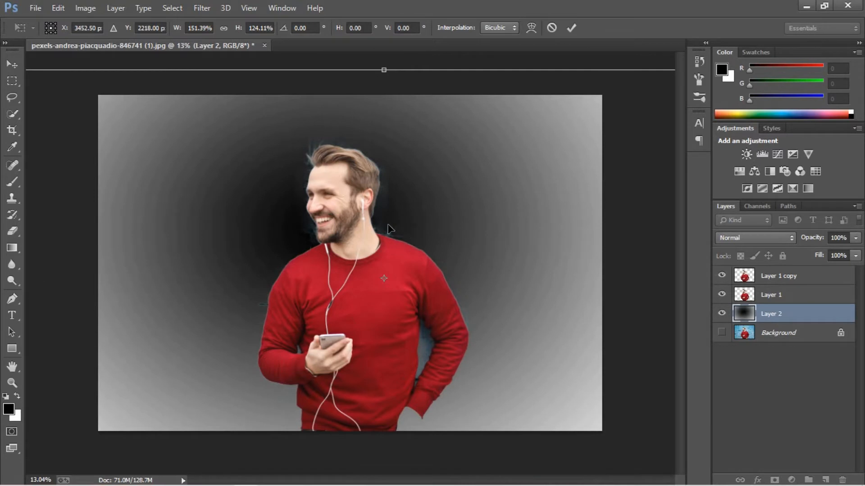
drag(405, 228, 349, 244)
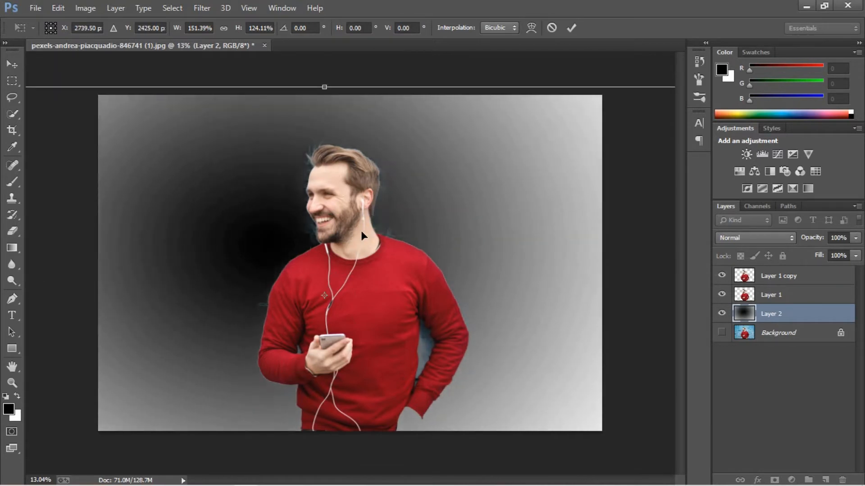
Reshape the gradient layer to about 120% width and 149% height, lining its white edge up with the canvas edge, and apply the transform.
scroll(577, 115, down, 6)
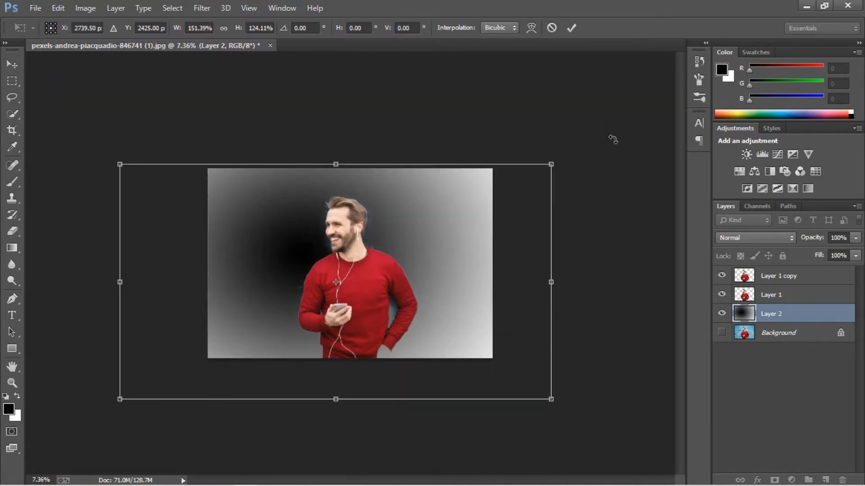
drag(554, 164, 499, 166)
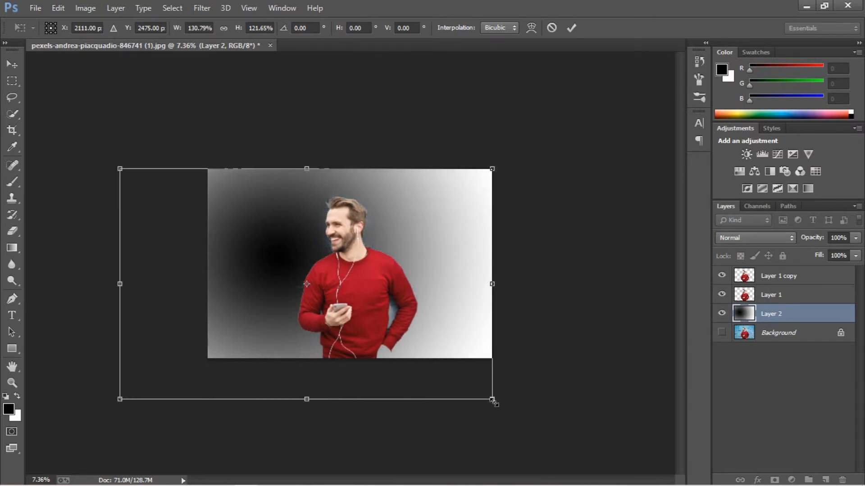
drag(493, 401, 537, 451)
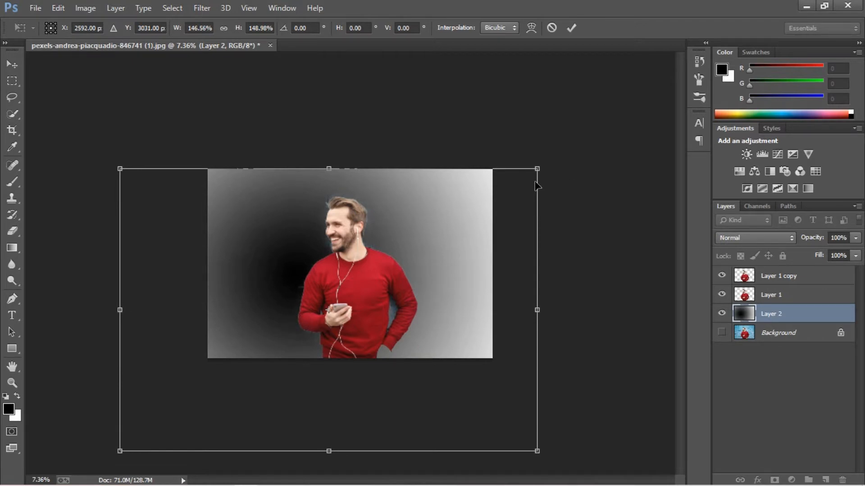
drag(544, 184, 511, 181)
drag(374, 235, 390, 235)
drag(521, 235, 498, 233)
drag(422, 252, 432, 249)
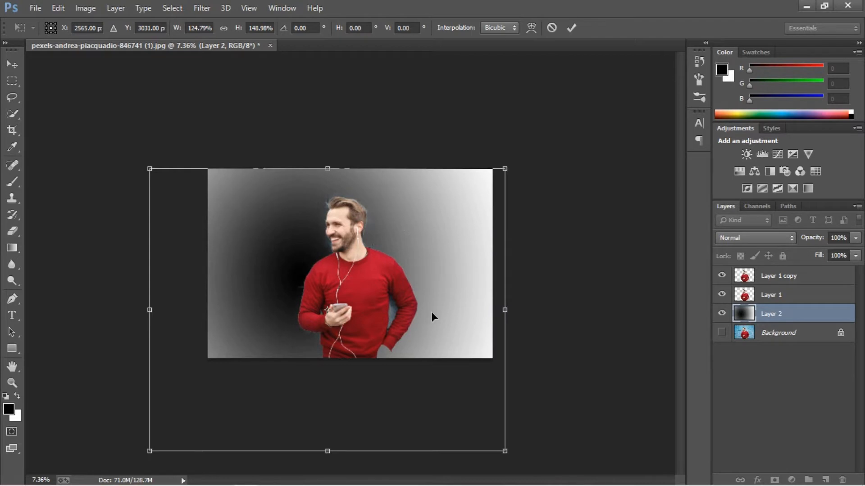
drag(506, 168, 494, 165)
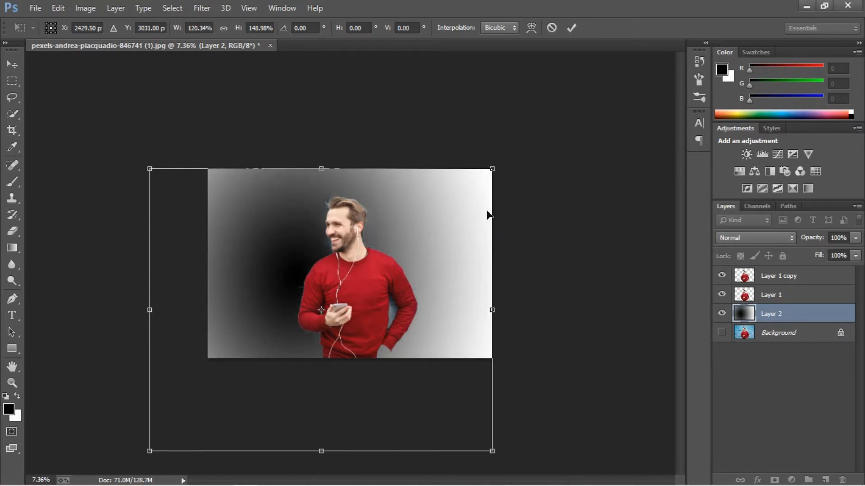
click(12, 64)
click(383, 188)
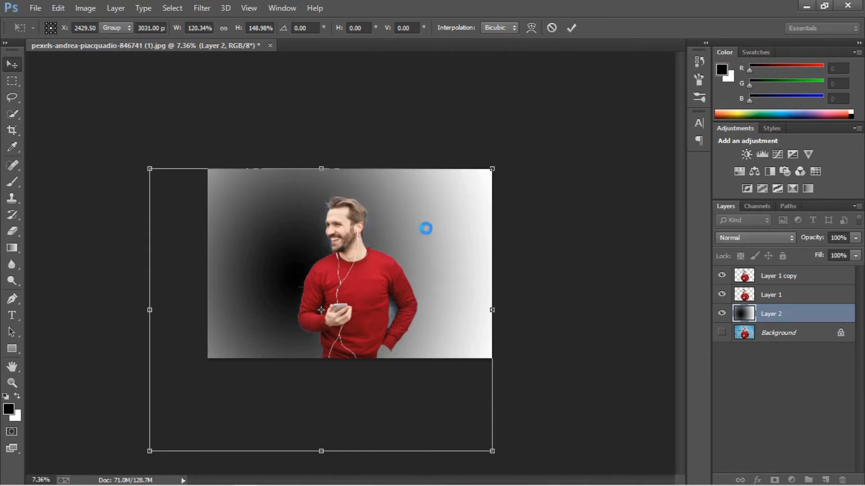
scroll(546, 299, up, 3)
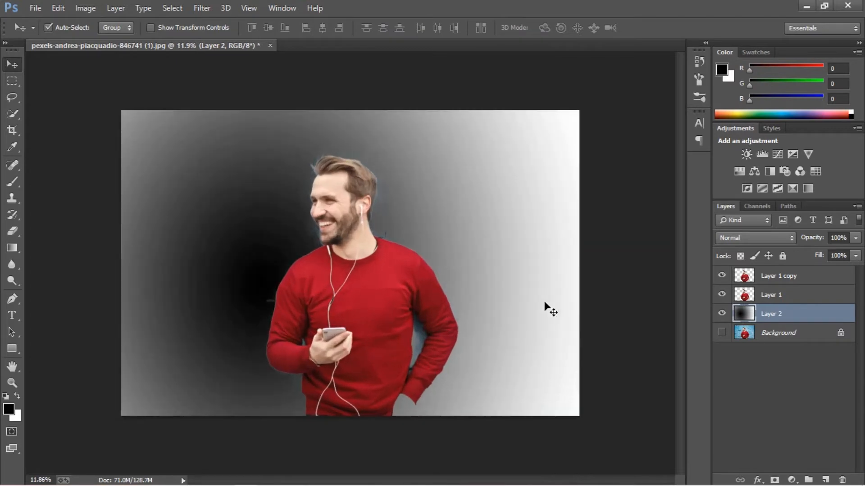
click(268, 477)
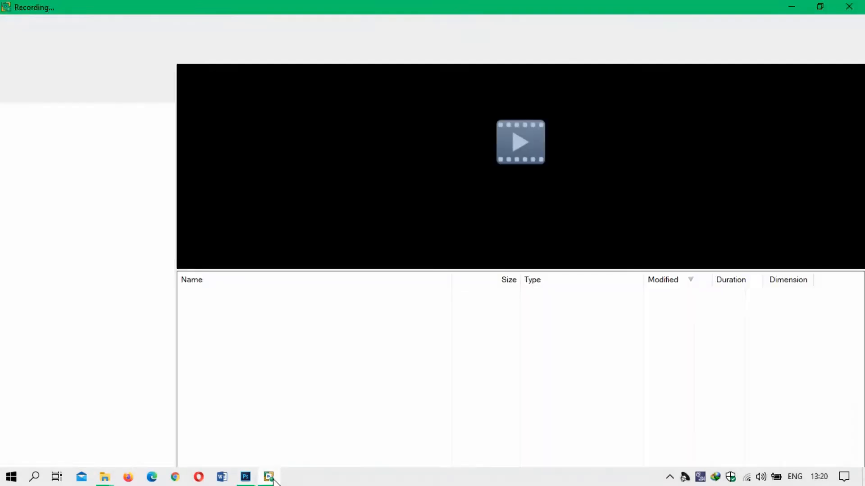
click(11, 45)
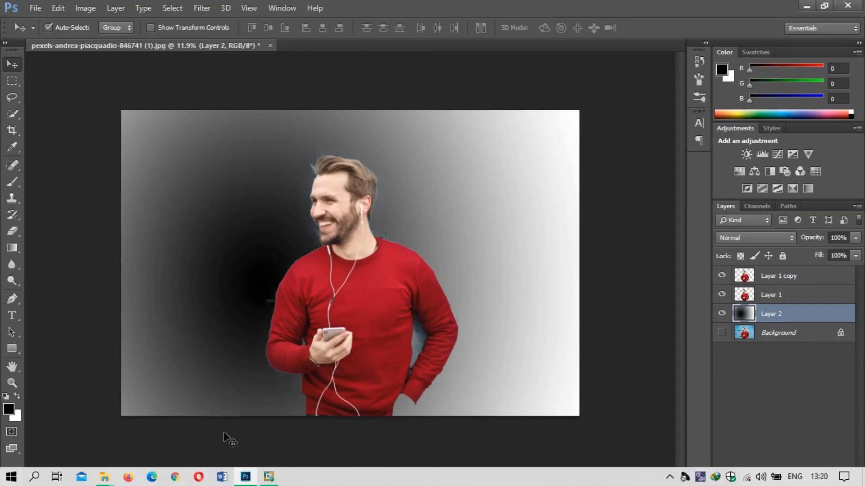
scroll(395, 313, up, 2)
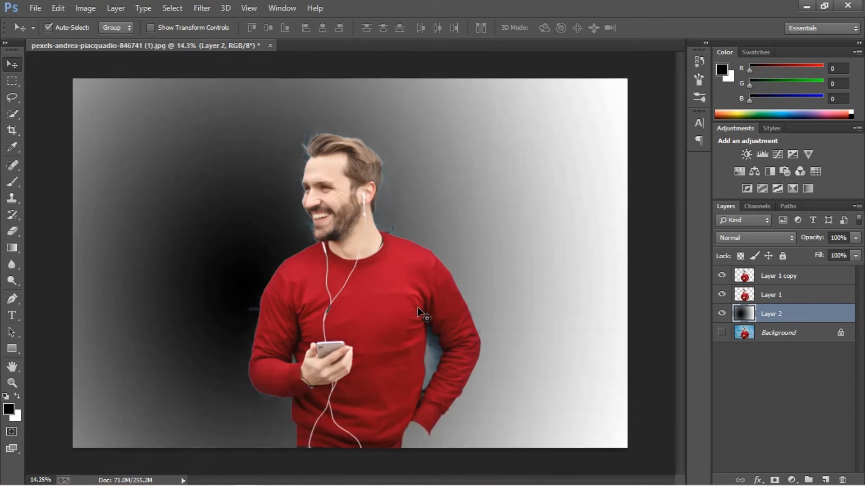
scroll(405, 306, down, 1)
scroll(451, 279, up, 2)
scroll(501, 255, down, 2)
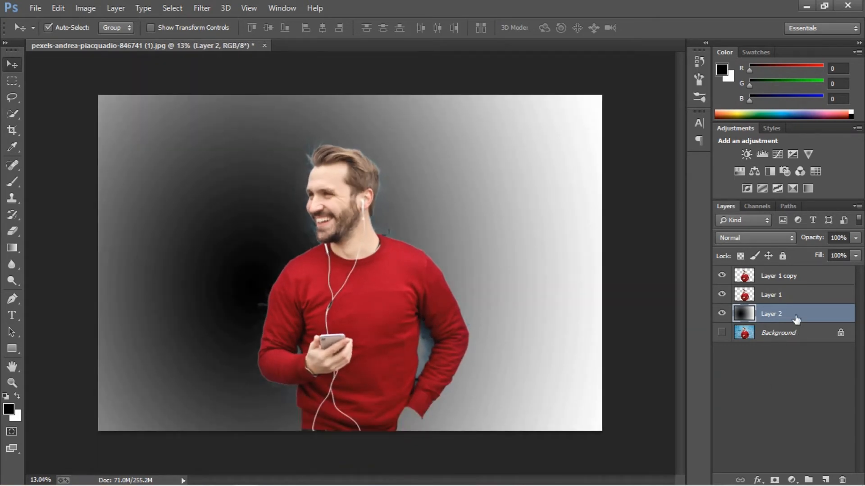
Review the layer stack, hiding and showing the gradient layer to compare the cutout with and without it.
click(795, 296)
click(805, 276)
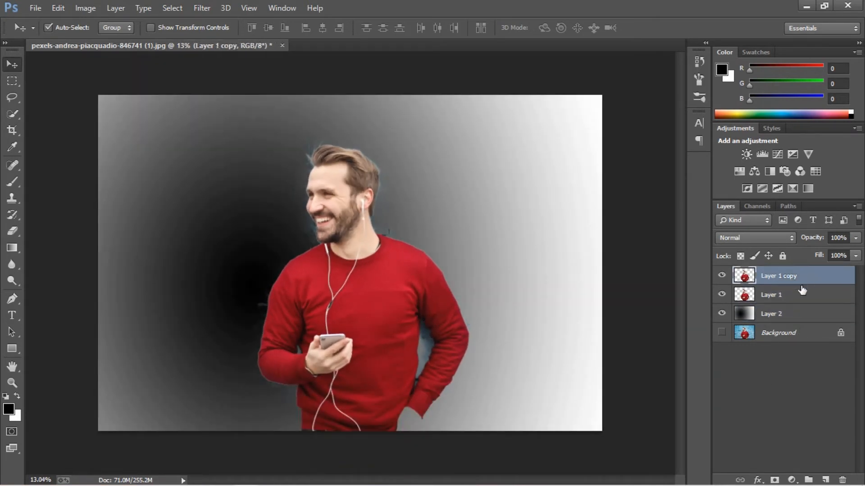
click(802, 293)
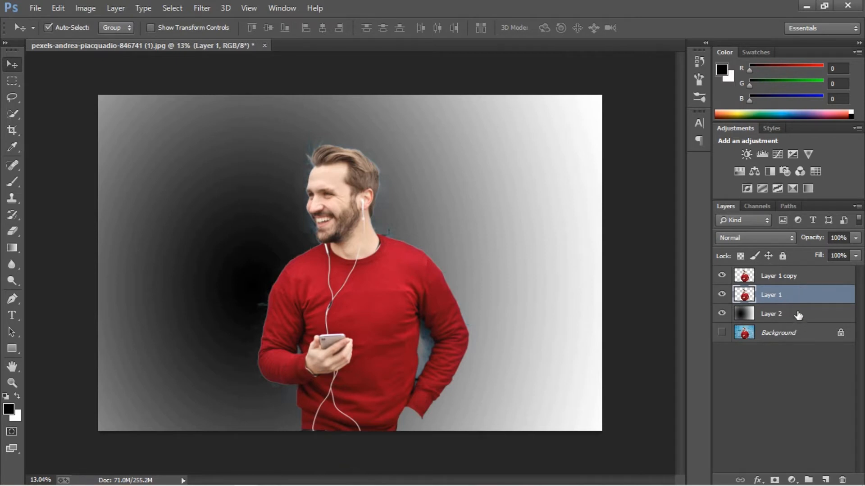
click(777, 391)
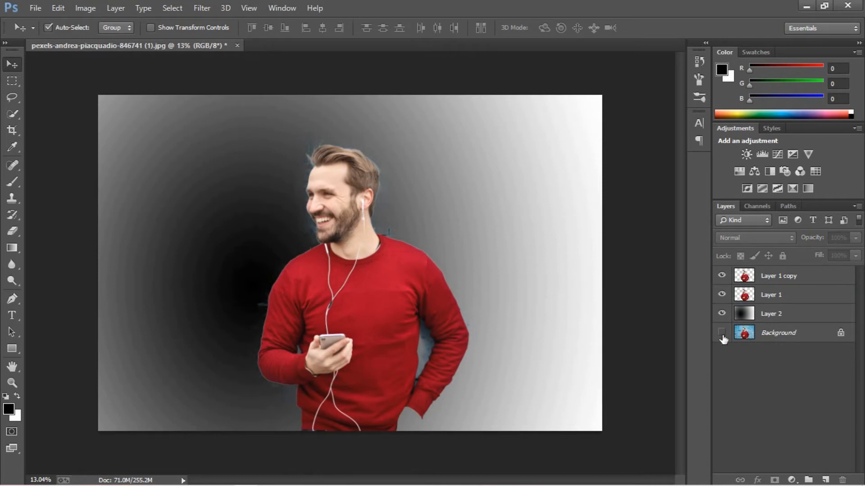
click(722, 314)
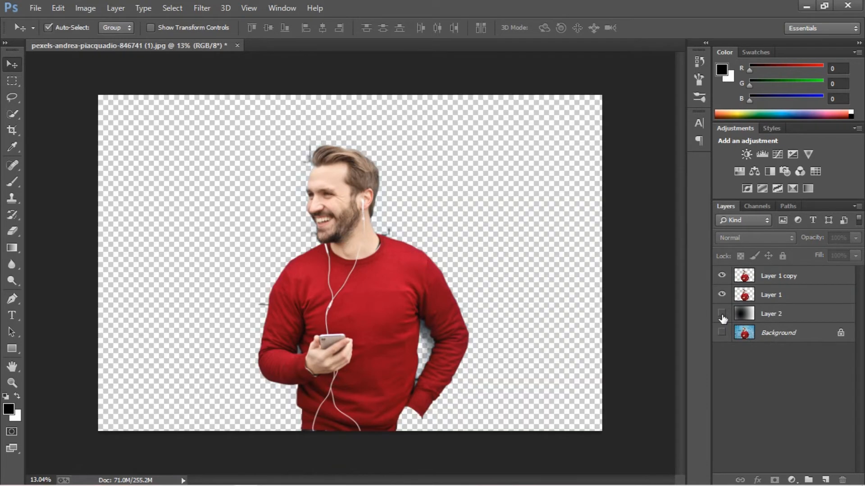
click(722, 313)
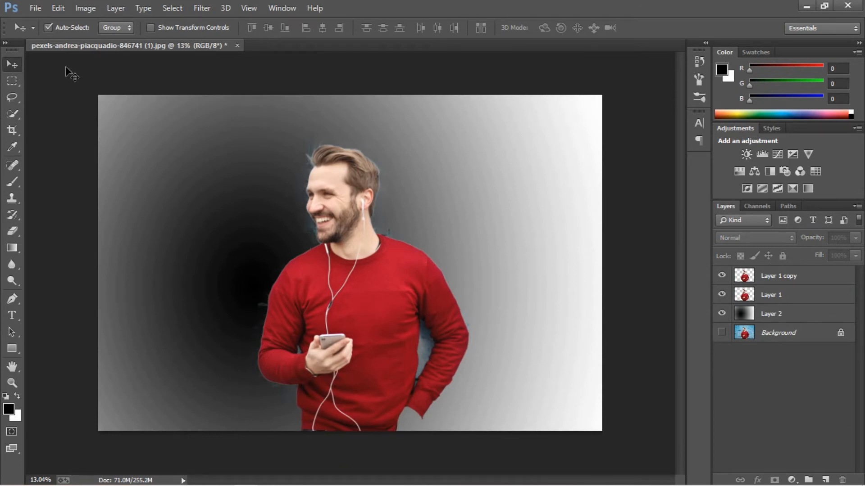
Make Layer 1, the lower copy of the man, the active layer, leaving its blending options unchanged.
click(775, 295)
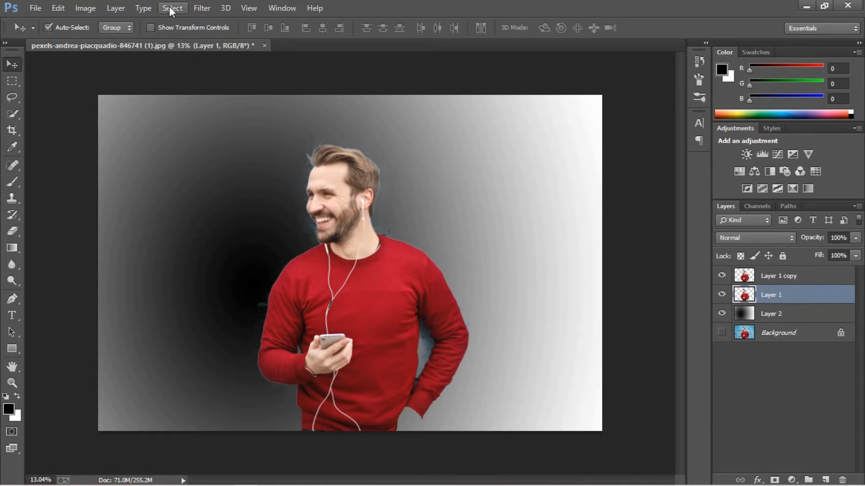
click(195, 10)
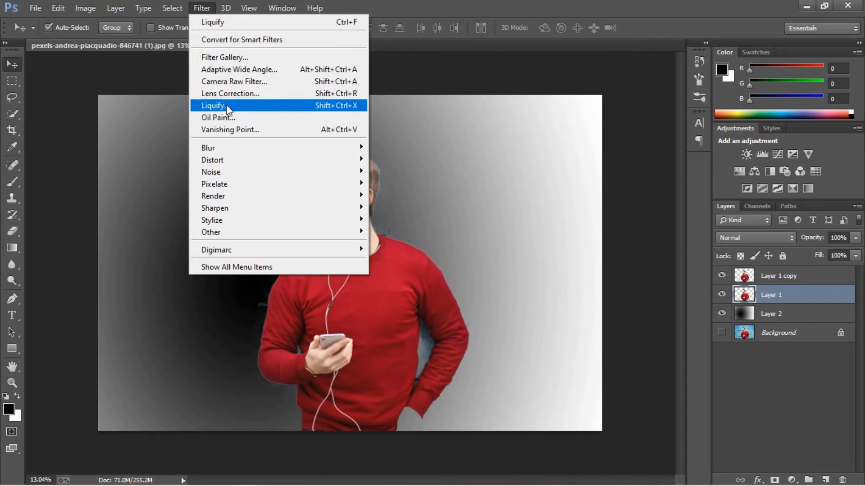
click(787, 301)
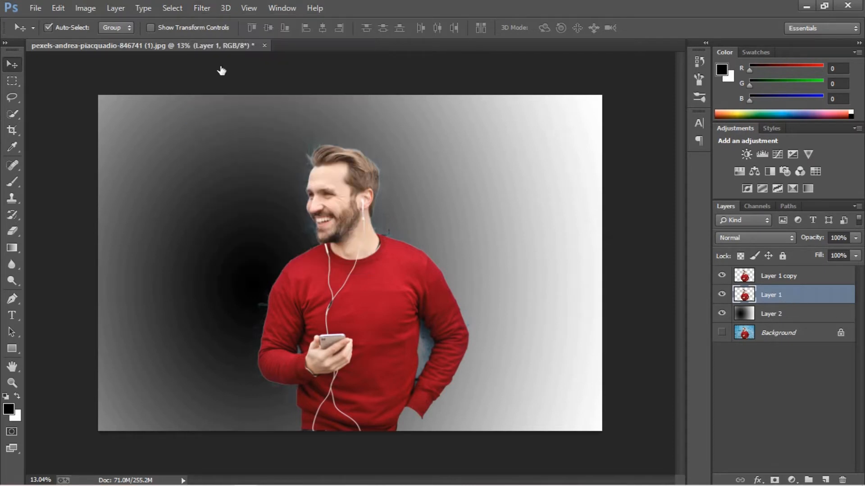
click(203, 9)
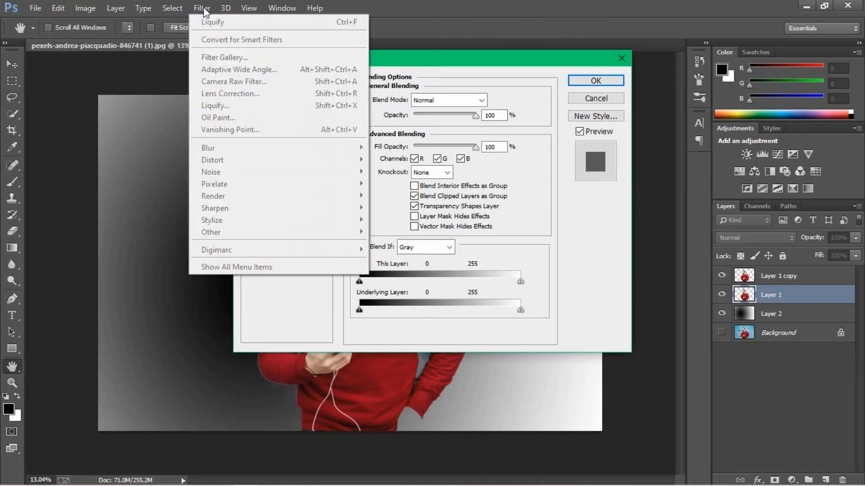
click(592, 101)
click(592, 100)
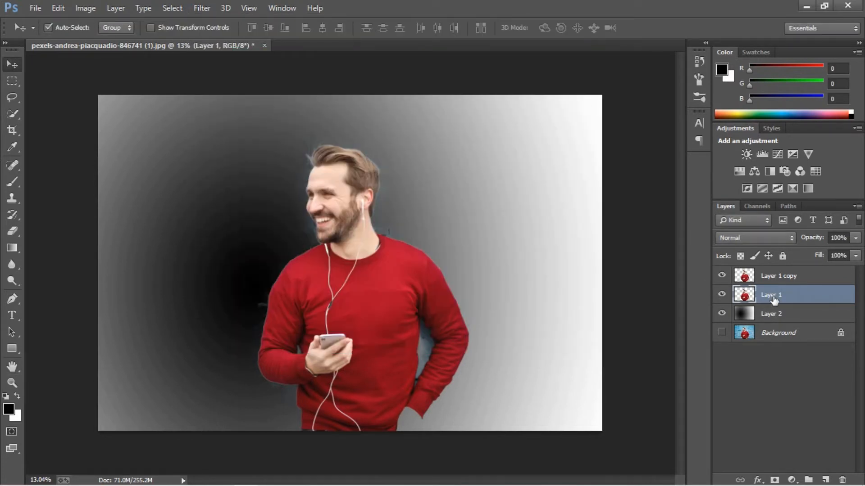
Open the Liquify filter on Layer 1 and set the Forward Warp brush size to 1500.
click(203, 9)
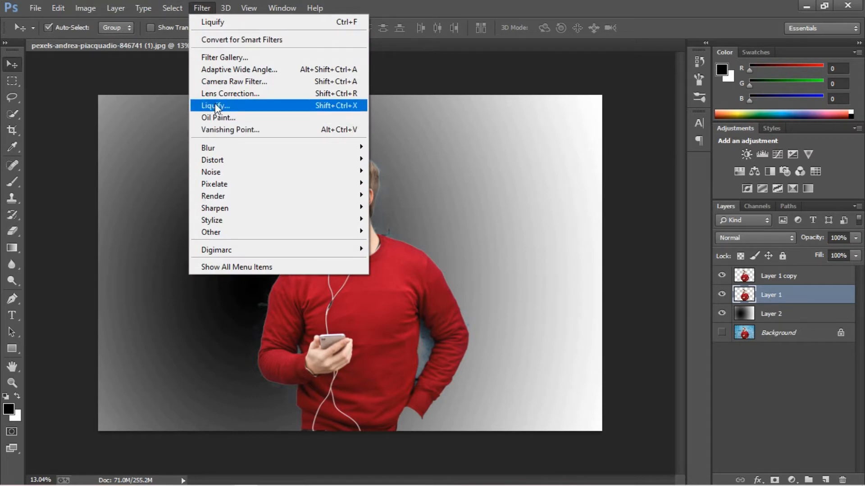
click(322, 106)
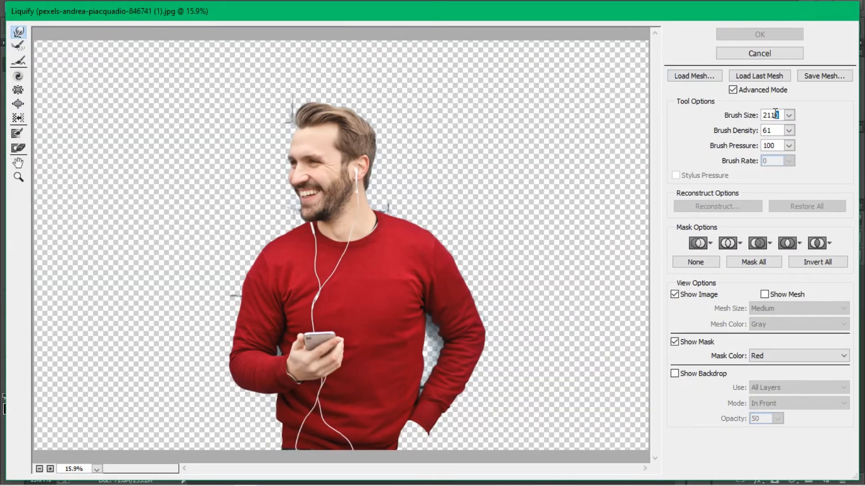
drag(776, 111, 756, 118)
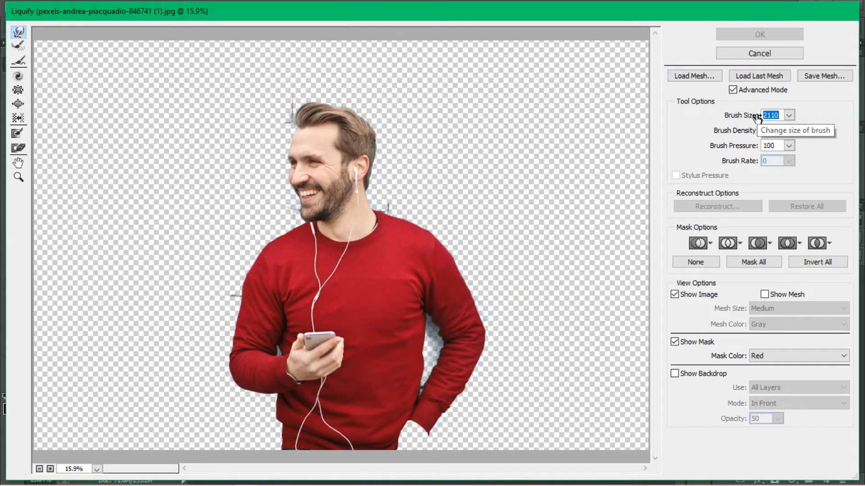
text(1500)
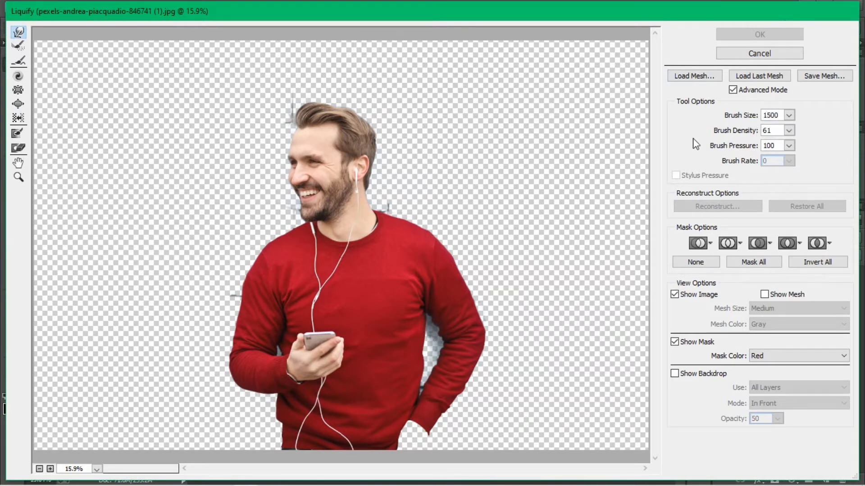
click(425, 147)
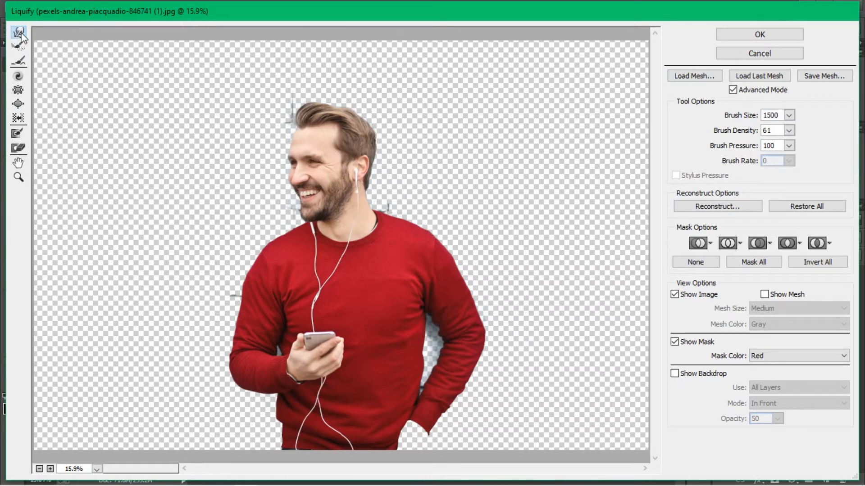
Smear the man's hair, ear, neck and shoulder diagonally up to the canvas's upper-right edge with the Forward Warp tool.
mouse_move(382, 121)
mouse_down()
mouse_move(364, 110)
mouse_move(590, 45)
mouse_up()
drag(341, 107, 454, 34)
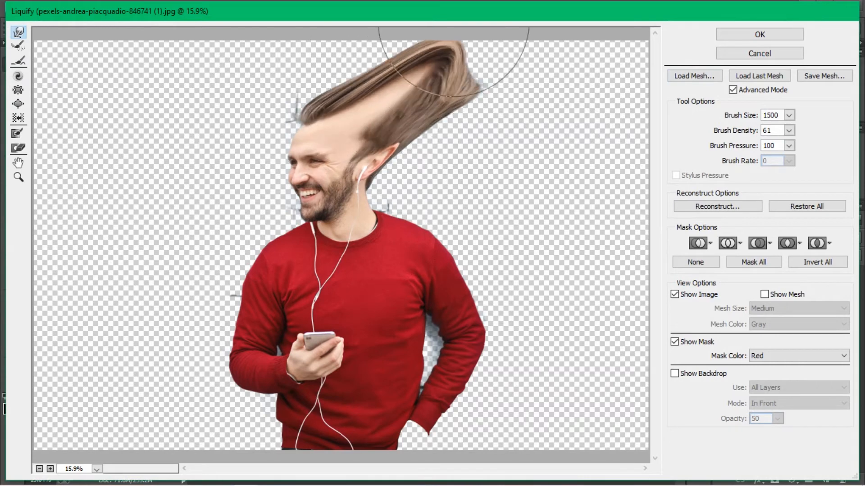
mouse_move(385, 203)
mouse_down()
mouse_move(514, 125)
mouse_move(425, 181)
mouse_move(504, 142)
mouse_up()
drag(428, 138, 585, 64)
mouse_move(475, 194)
mouse_down()
mouse_move(621, 102)
mouse_move(685, 45)
mouse_up()
drag(506, 93, 701, 22)
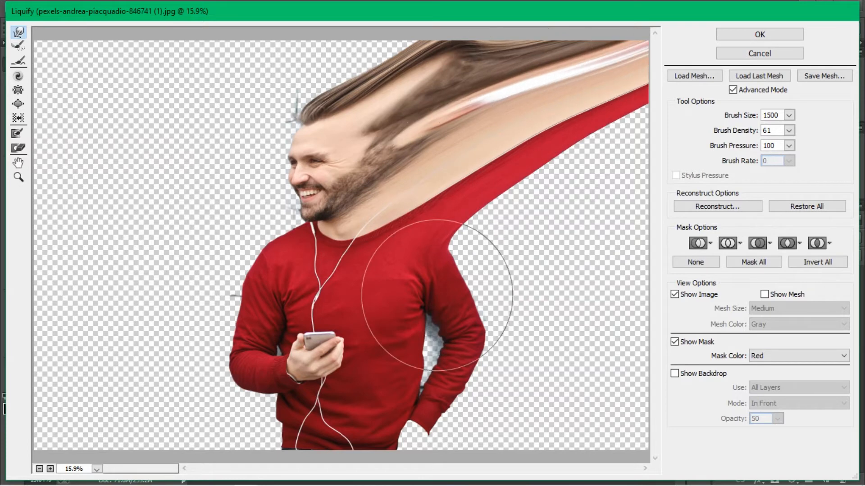
Pull the man's arm, elbow and torso outward so the red sweater spreads across the canvas's right half.
drag(434, 290, 569, 212)
drag(454, 280, 689, 68)
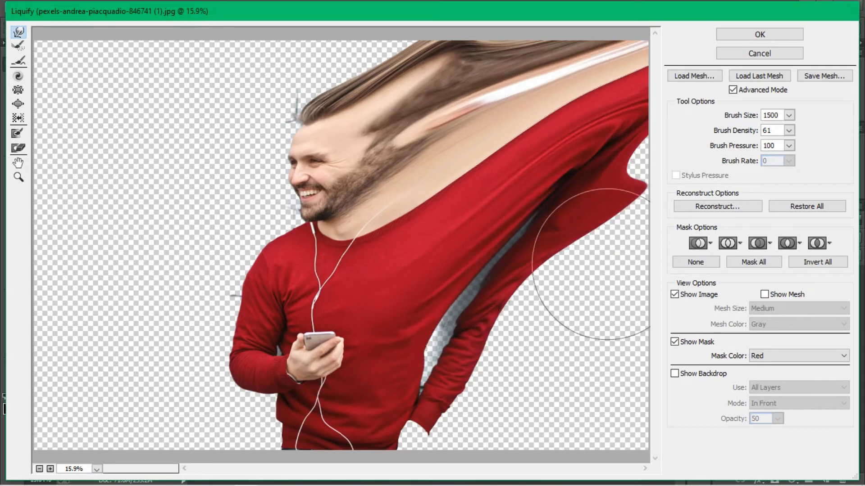
drag(361, 449, 625, 280)
drag(436, 349, 676, 439)
drag(383, 453, 680, 468)
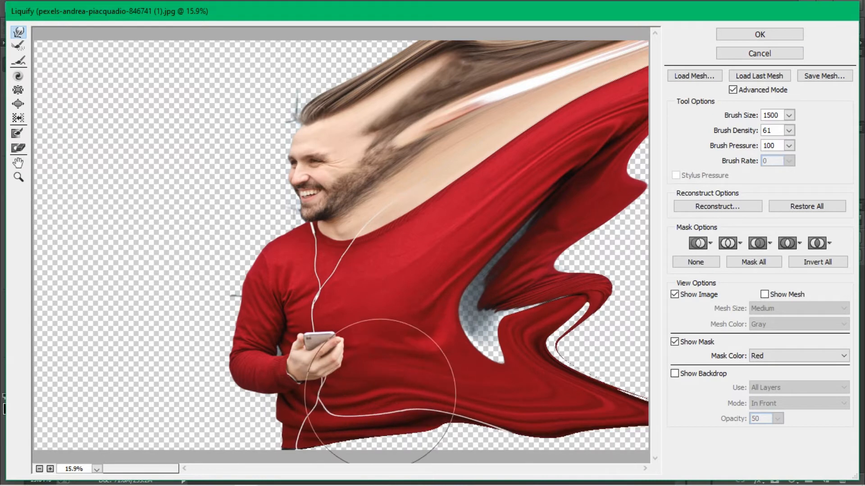
mouse_move(396, 377)
mouse_down()
mouse_move(396, 309)
mouse_move(574, 194)
mouse_up()
drag(500, 240, 574, 167)
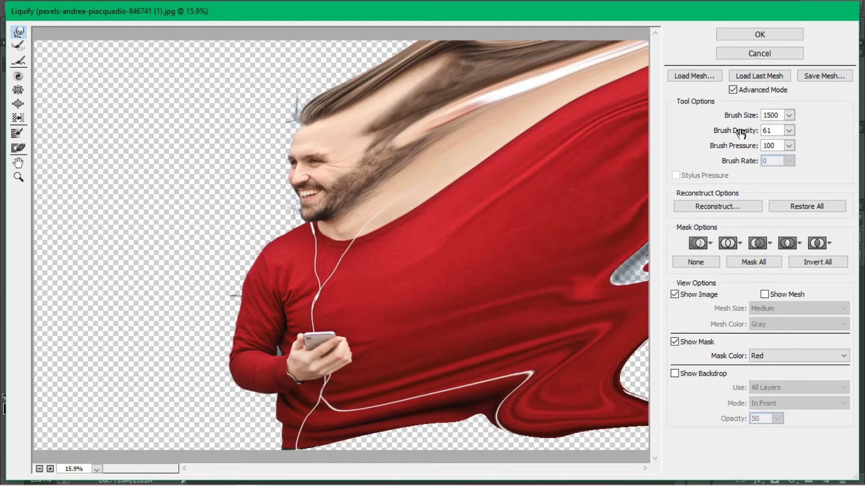
Warp the remaining sweater folds and lower hem beyond the canvas's right edge, closing the gaps and filling the lower-right area.
drag(582, 291, 745, 226)
drag(475, 421, 828, 361)
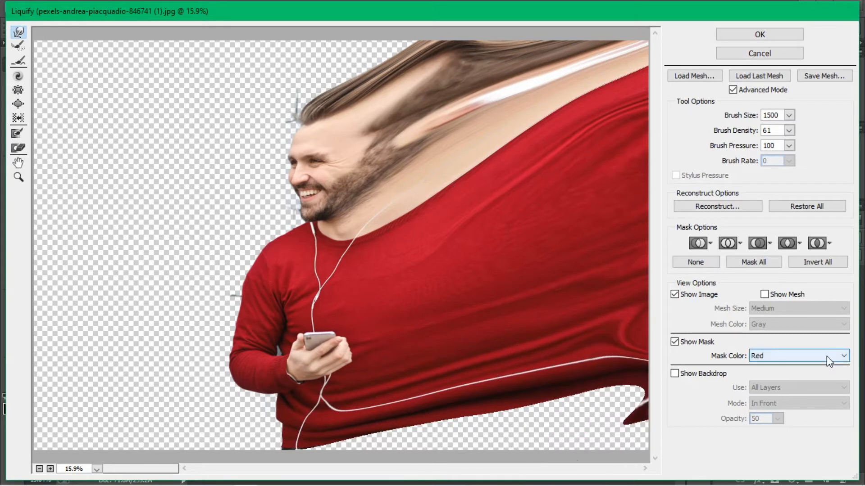
mouse_move(463, 424)
mouse_down()
mouse_move(514, 426)
mouse_move(662, 388)
mouse_up()
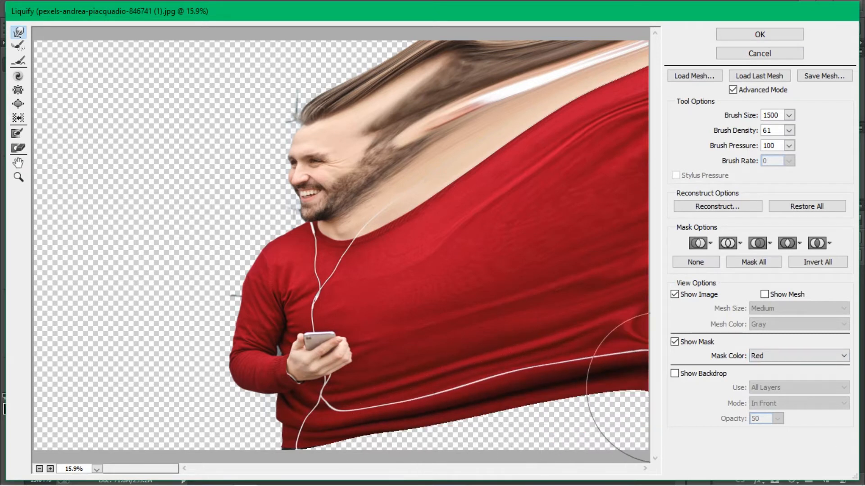
drag(585, 378, 669, 309)
mouse_move(404, 423)
mouse_down()
mouse_move(515, 457)
mouse_move(708, 438)
mouse_up()
drag(516, 445, 716, 379)
drag(613, 401, 702, 383)
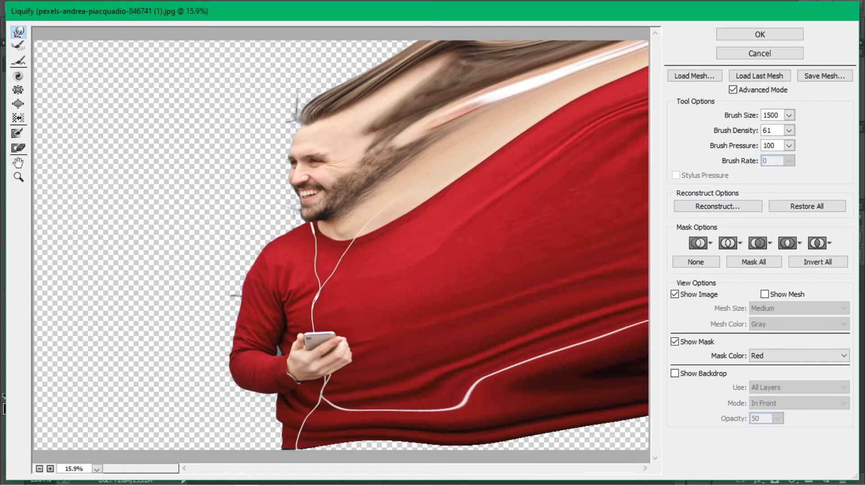
mouse_move(334, 462)
mouse_down()
mouse_move(606, 448)
mouse_move(667, 433)
mouse_up()
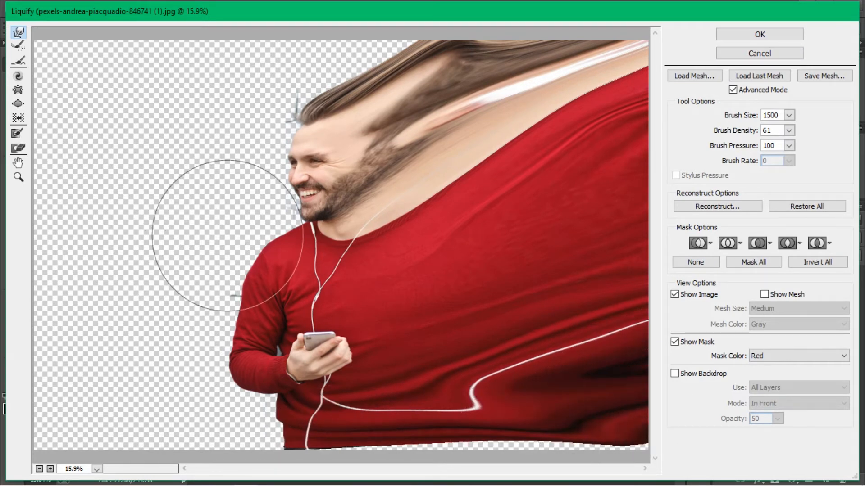
Stretch the man's hair and forehead up past the canvas's upper edge and apply the Liquify filter.
mouse_move(361, 144)
mouse_down()
mouse_move(320, 50)
mouse_move(396, 27)
mouse_up()
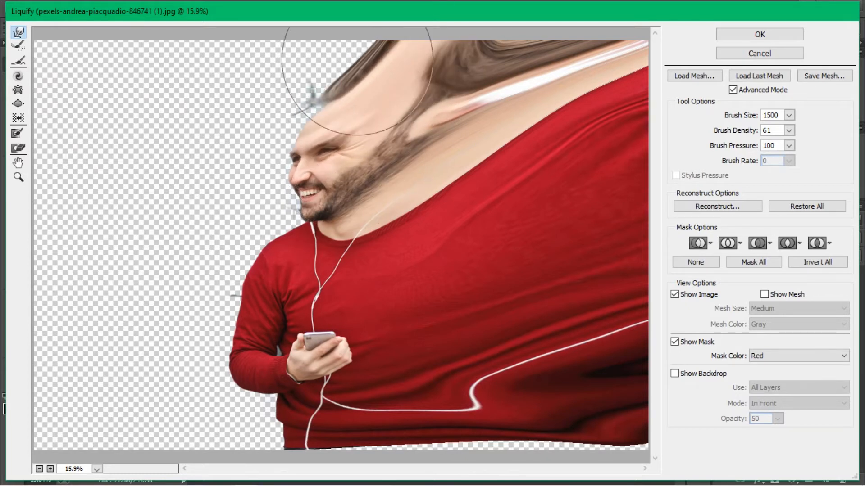
mouse_move(326, 86)
mouse_down()
mouse_move(333, 72)
mouse_move(455, 6)
mouse_up()
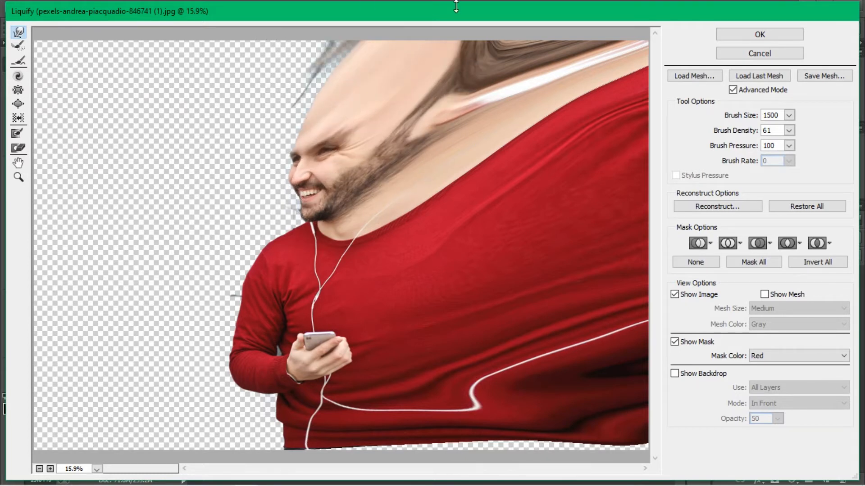
drag(471, 80, 541, 5)
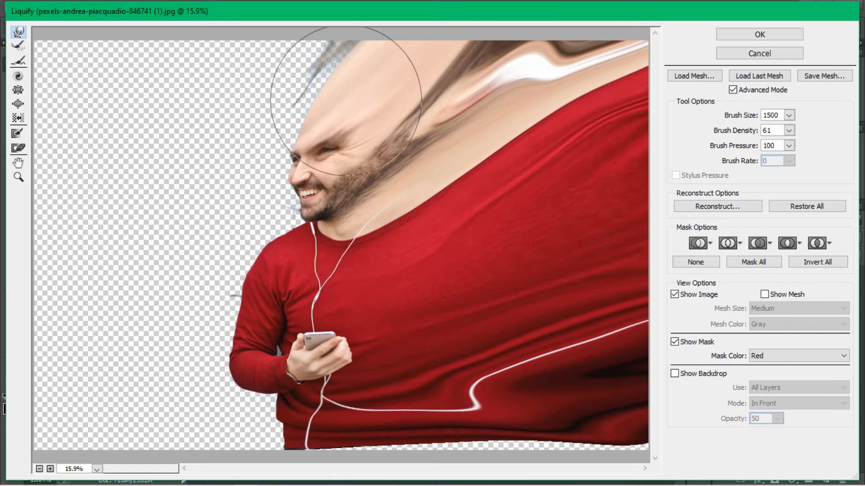
drag(345, 102, 309, 9)
drag(383, 61, 465, 5)
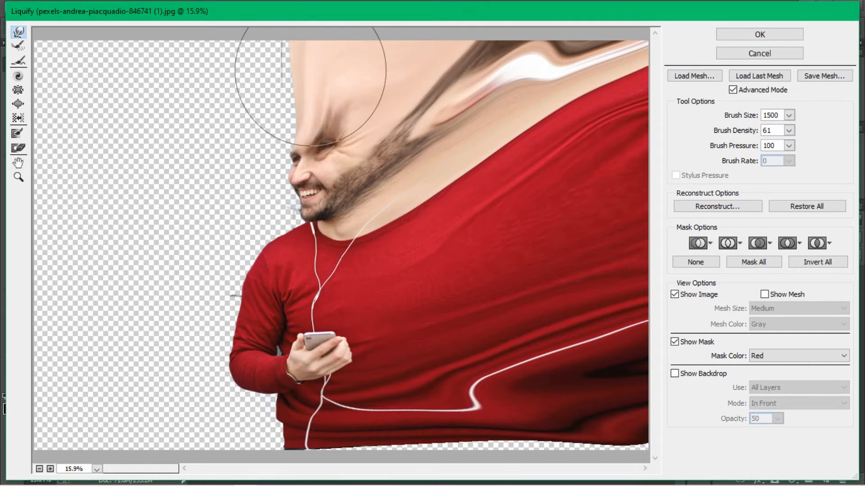
drag(311, 70, 378, 1)
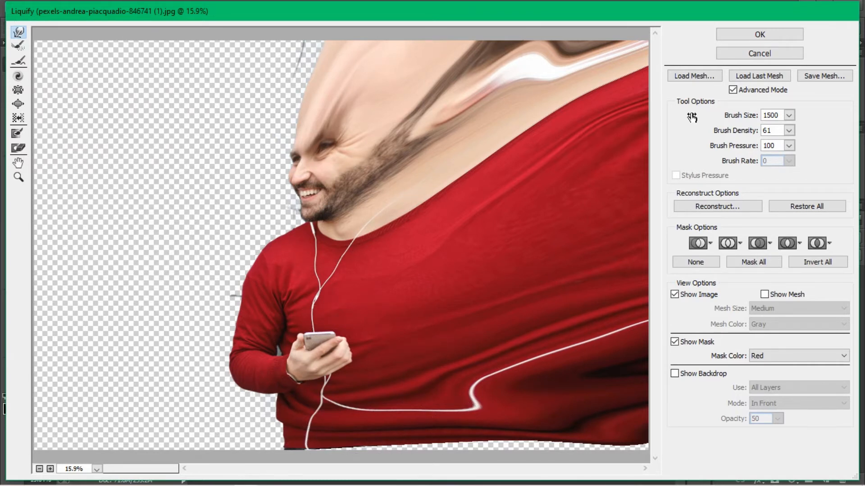
click(748, 34)
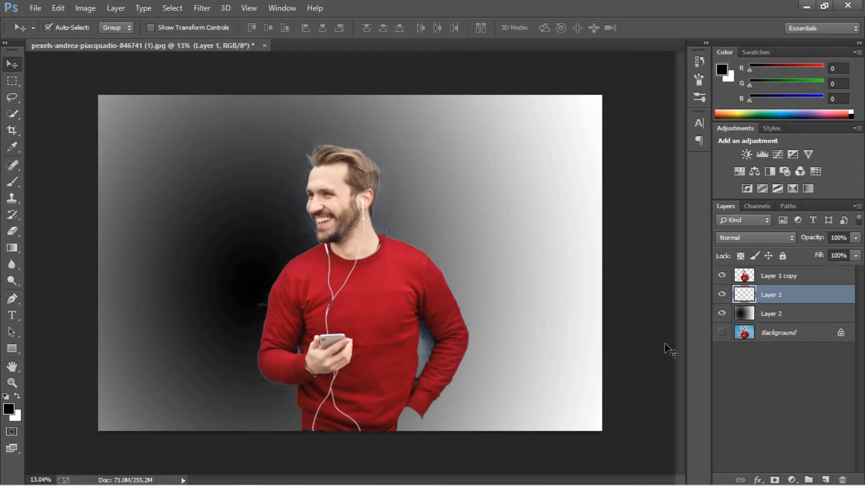
Examine how the liquified Layer 1 fills the area behind the man against the gradient.
scroll(612, 354, down, 2)
scroll(611, 353, up, 3)
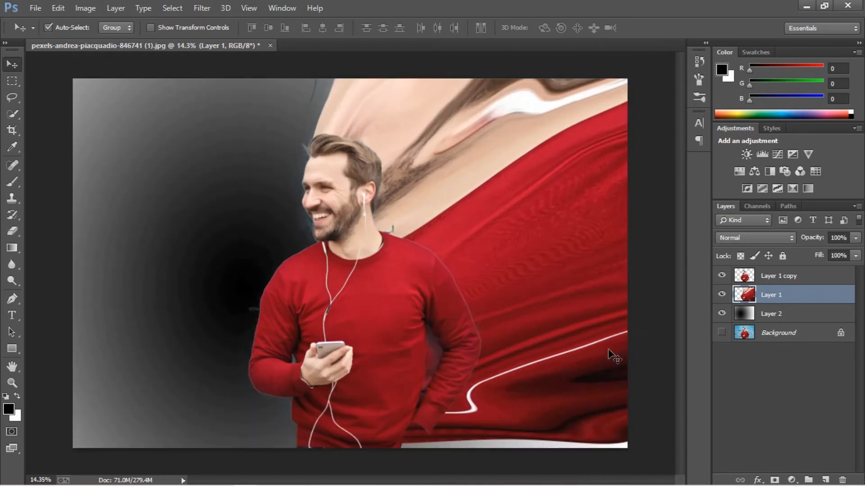
scroll(612, 355, down, 1)
scroll(612, 354, up, 2)
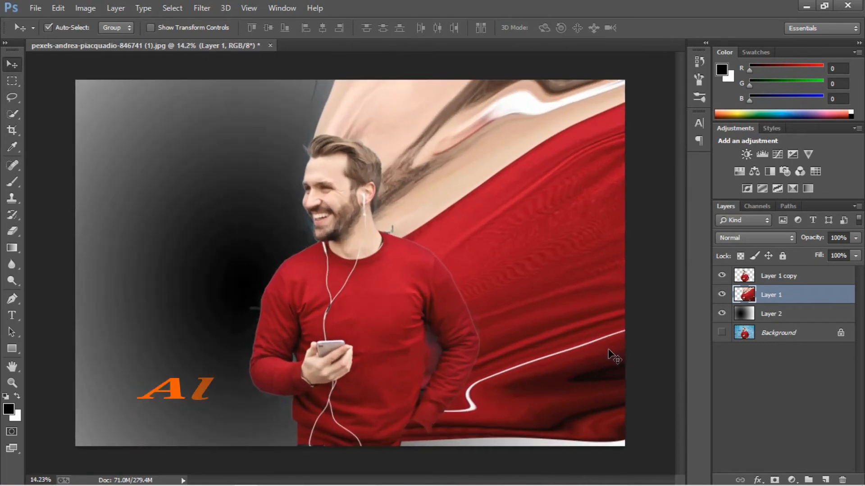
scroll(612, 355, down, 1)
scroll(612, 356, up, 1)
scroll(612, 356, down, 3)
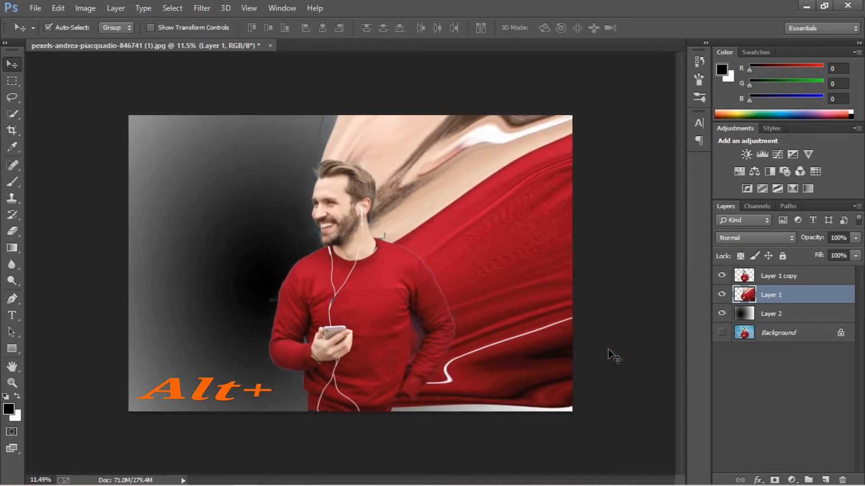
scroll(610, 354, up, 2)
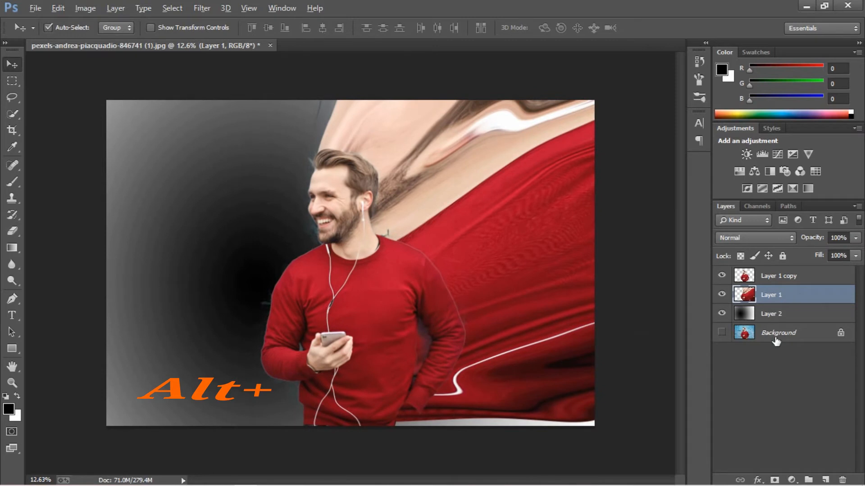
Add a black, hide-all layer mask to Layer 1 and a white layer mask to Layer 1 copy.
alt+click(774, 480)
click(779, 280)
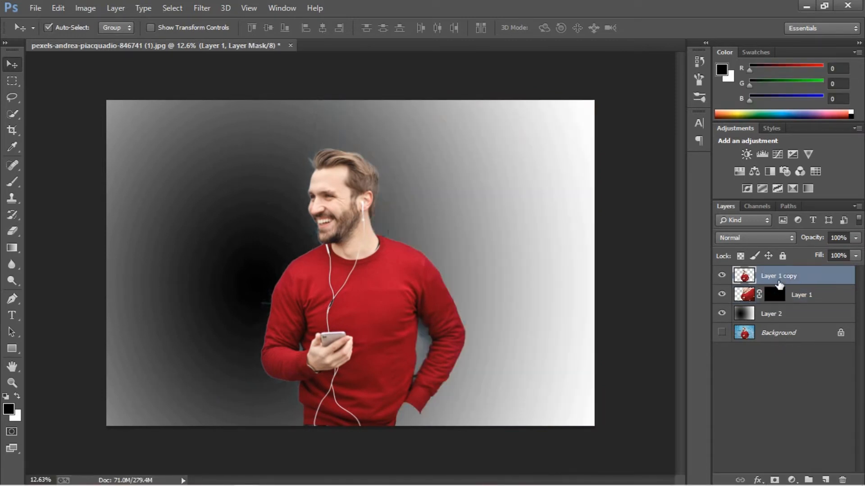
click(775, 481)
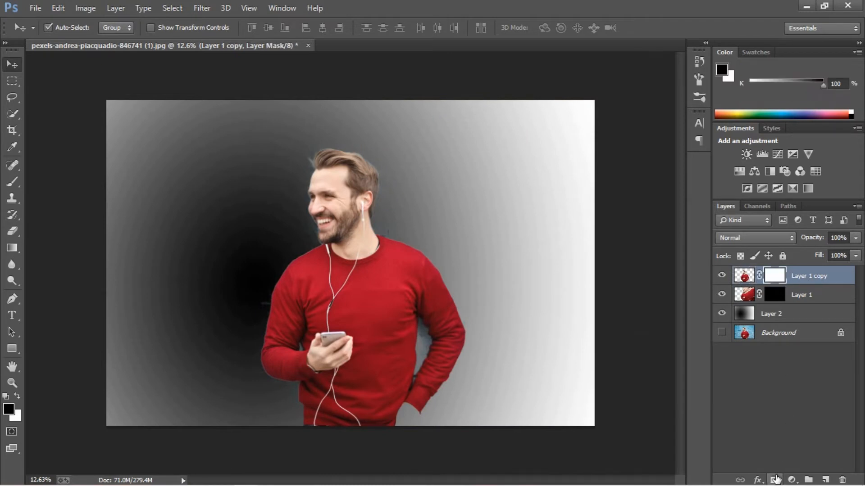
Paint Layer 1 copy's mask black with the shard brush at 507 px along the man's hair, neck, shoulder and outer arm.
click(775, 296)
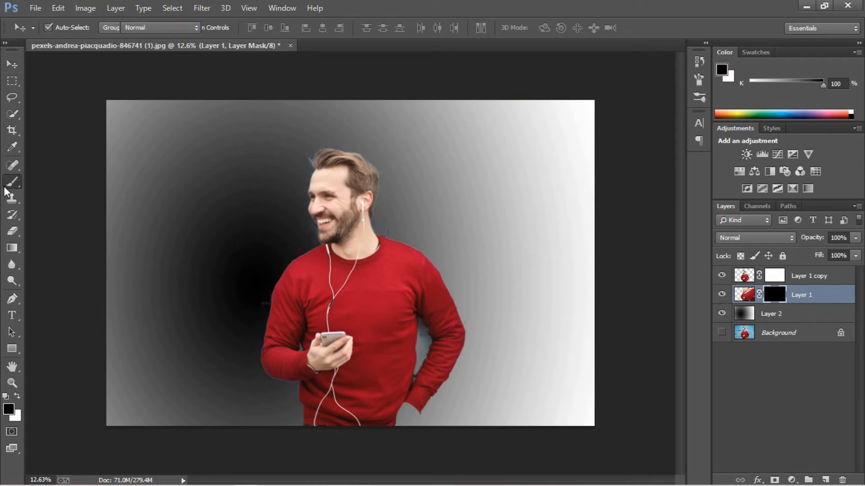
drag(3, 185, 55, 185)
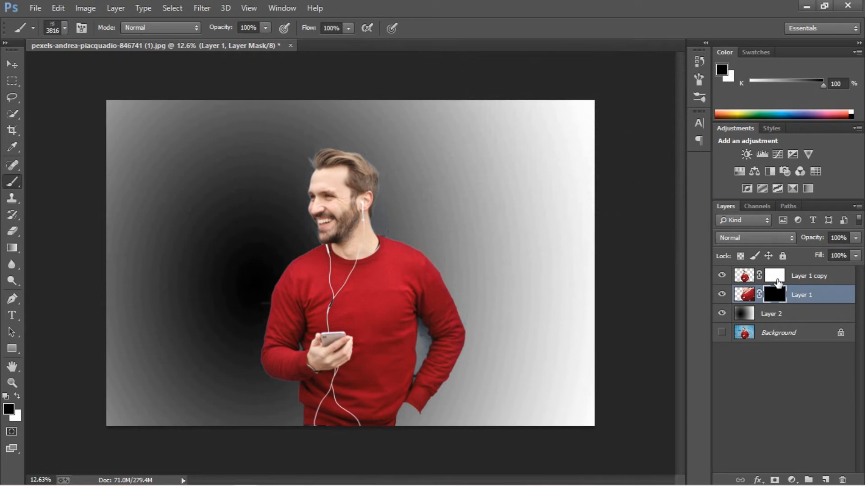
click(777, 283)
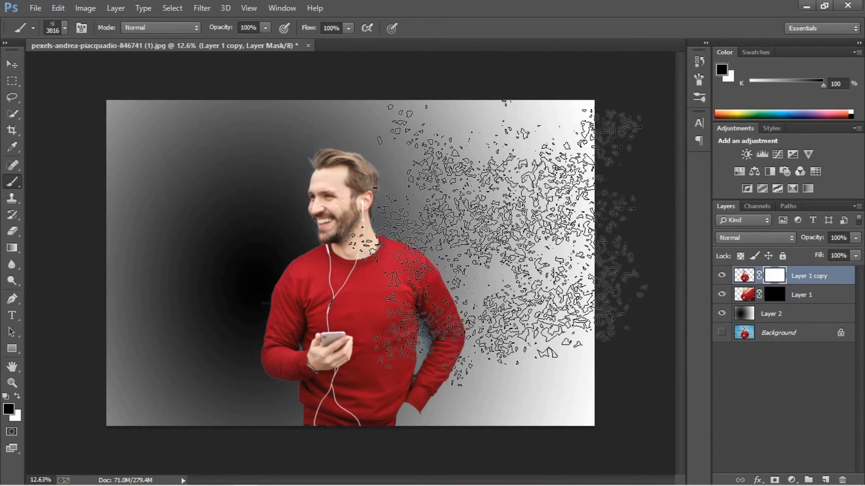
right_click(504, 244)
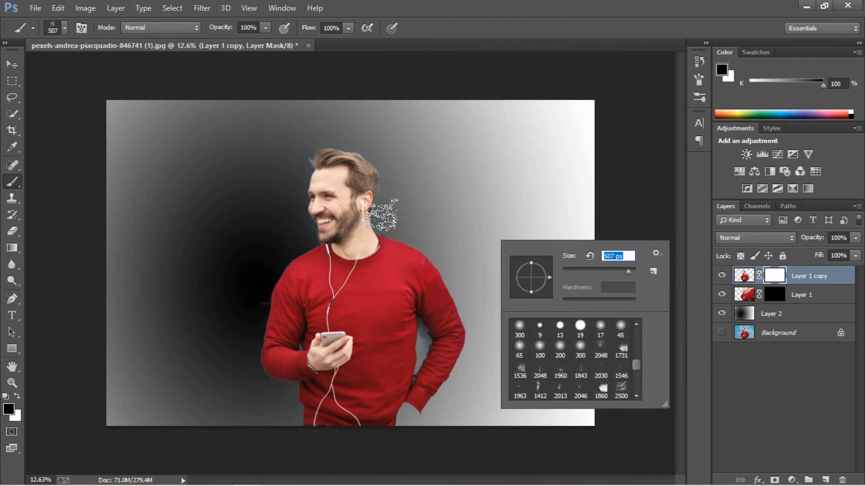
key(Return)
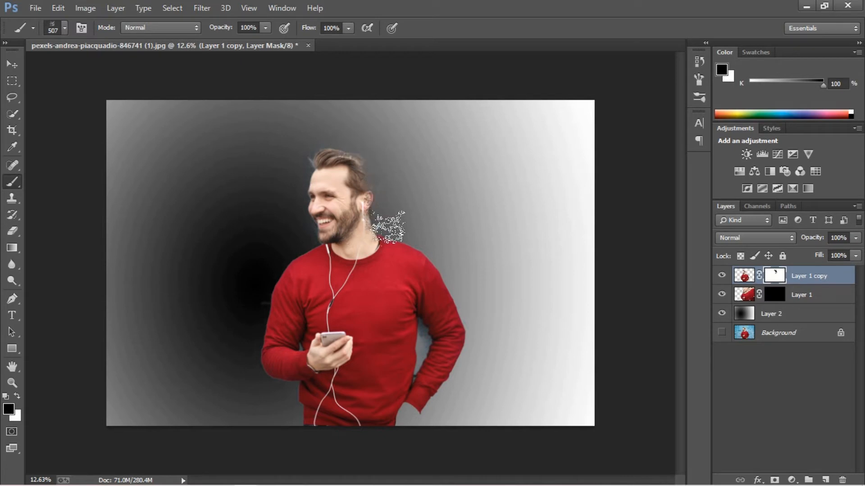
drag(408, 244, 425, 248)
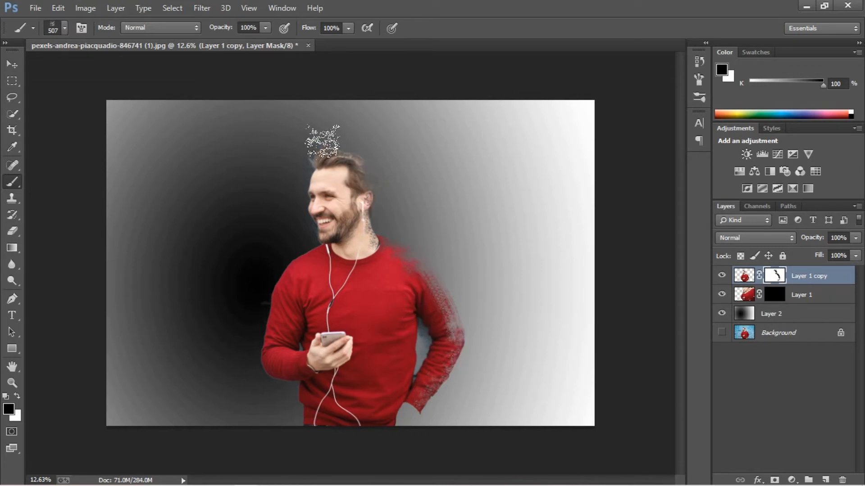
Enlarge the shard brush to 4211 px and stamp black fragments over the man's sweater and face on Layer 1 copy's mask.
right_click(458, 159)
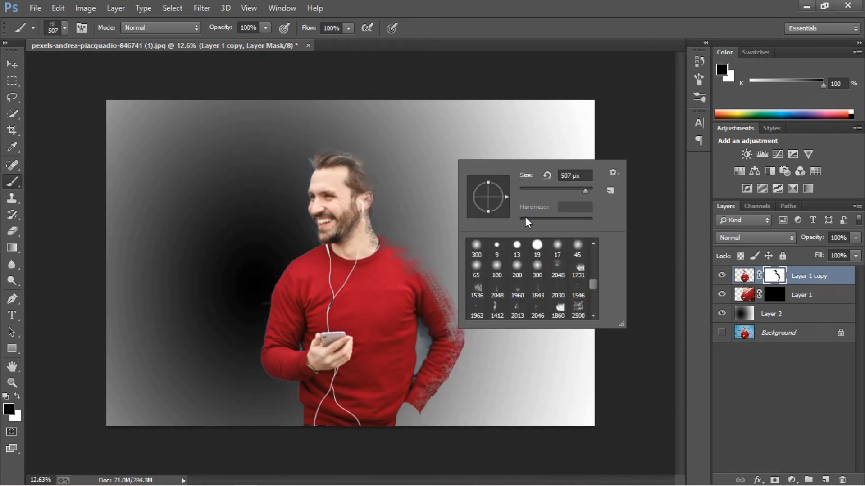
drag(590, 188, 594, 189)
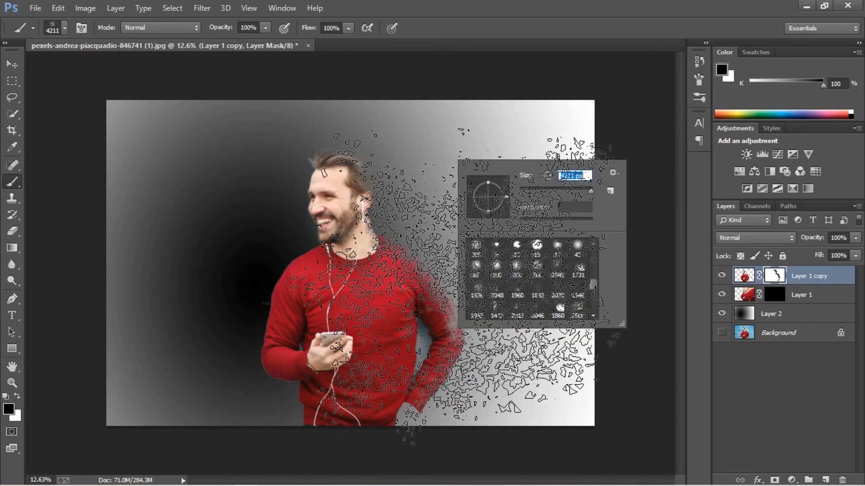
click(451, 277)
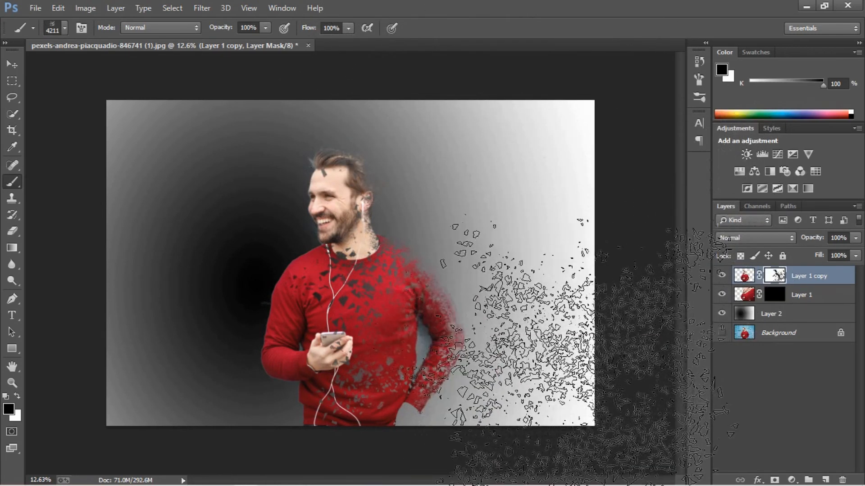
click(12, 65)
scroll(586, 411, up, 2)
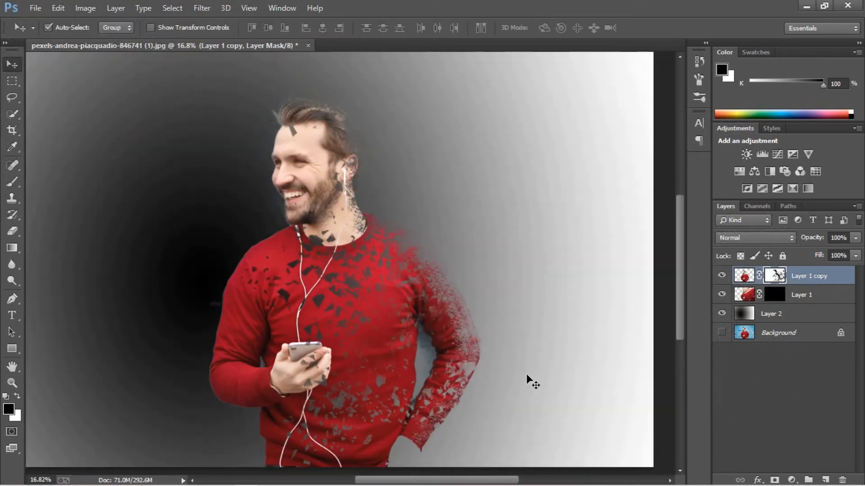
scroll(526, 374, down, 1)
Stamp white fragments with the 4211 px shard brush on Layer 1's mask across the area behind the man's head, shoulder and arm.
click(776, 299)
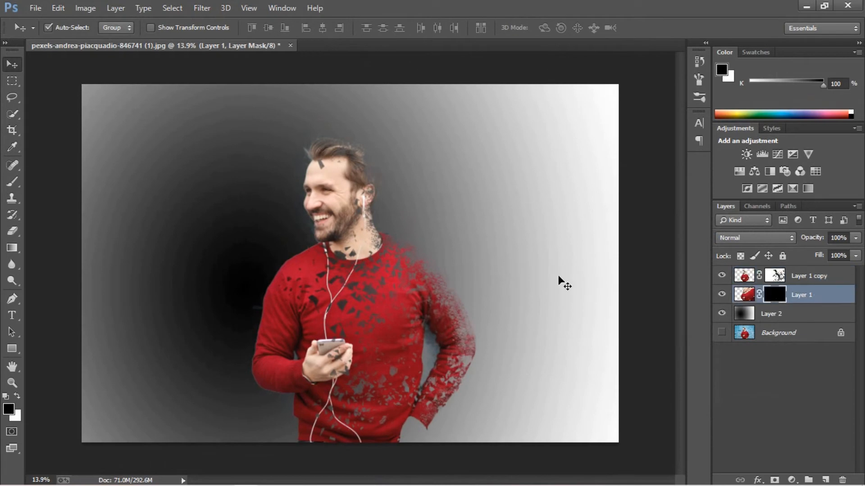
click(18, 182)
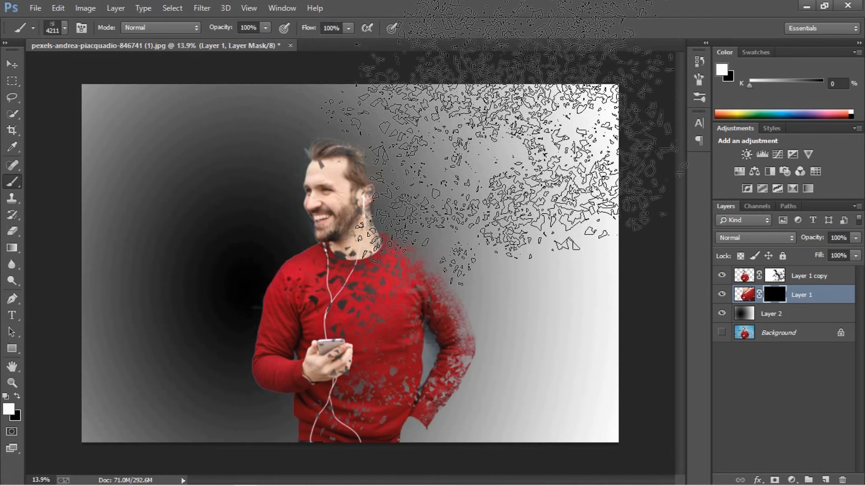
right_click(549, 150)
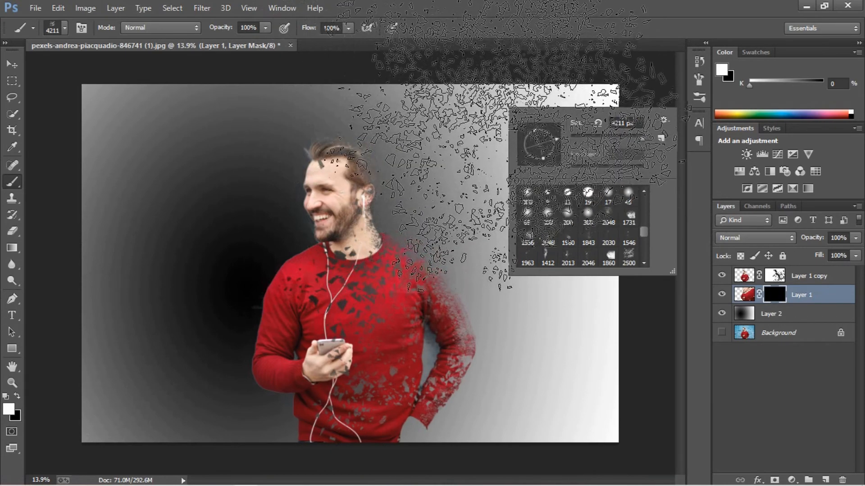
key(Return)
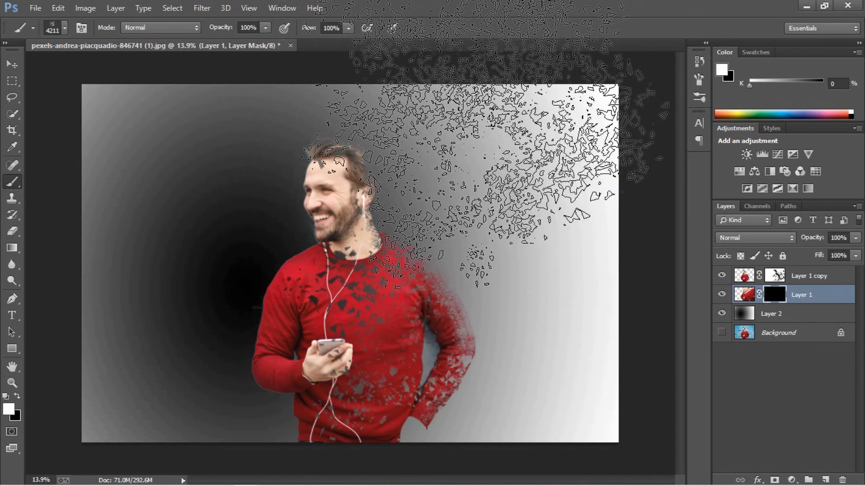
click(491, 148)
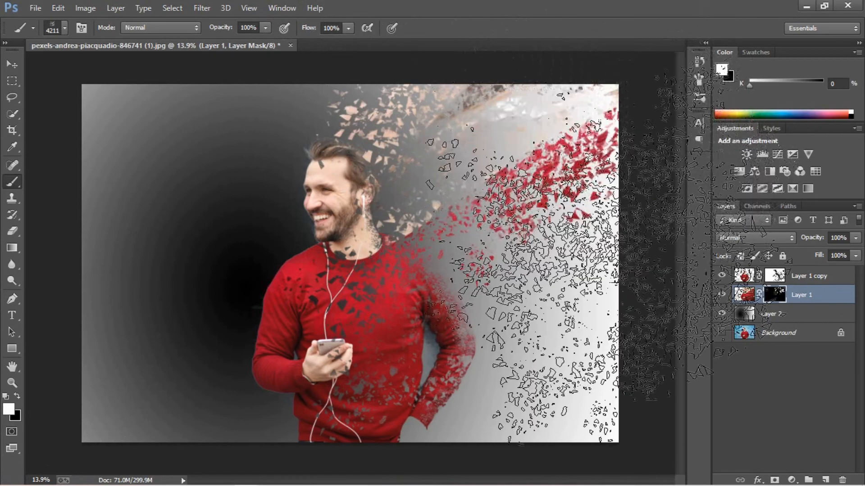
click(560, 315)
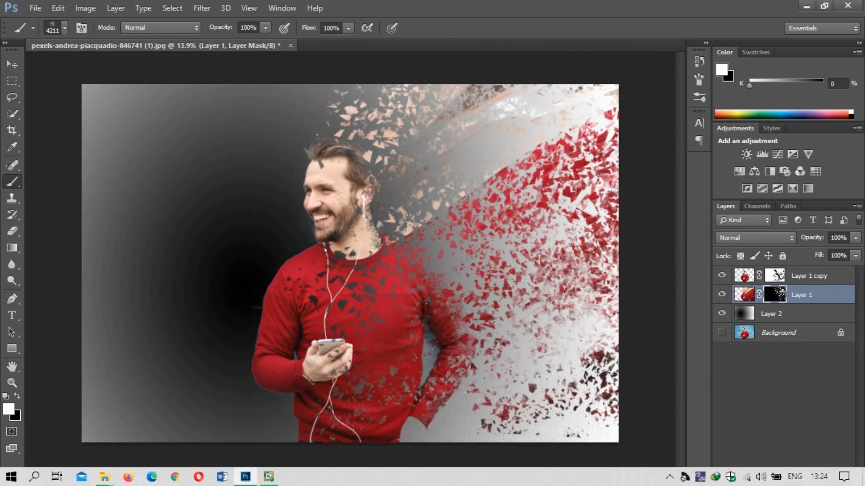
scroll(446, 410, down, 5)
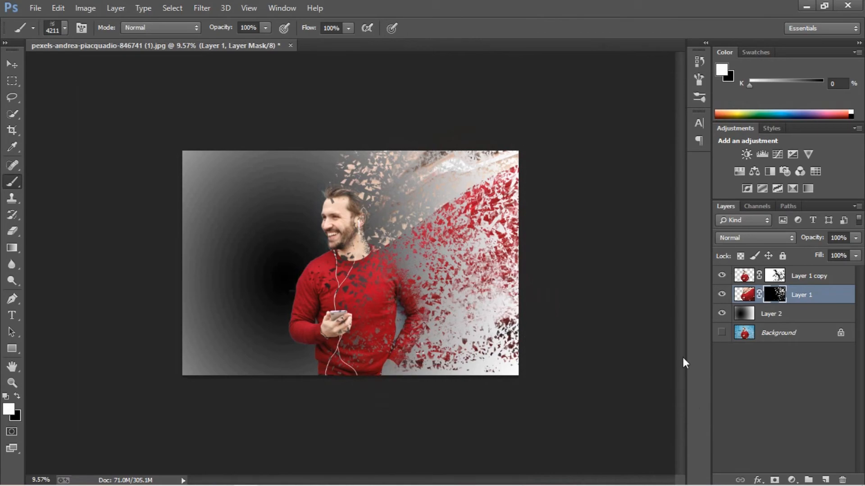
scroll(667, 351, up, 3)
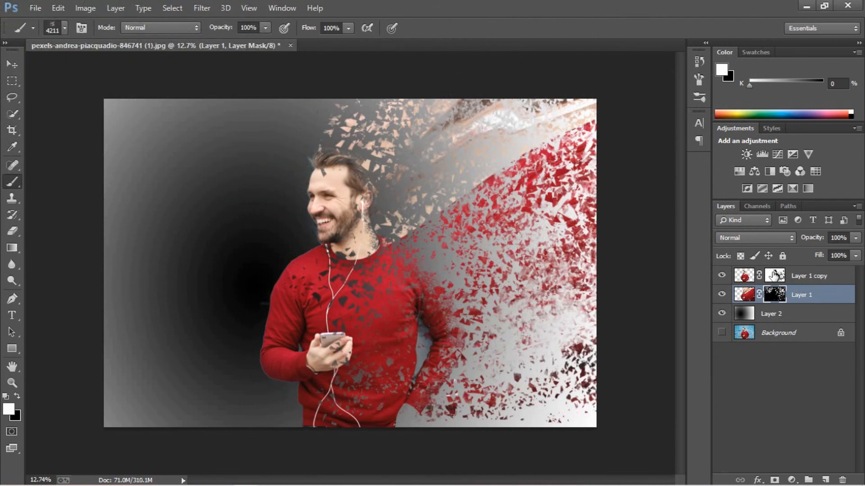
Stamp more black fragments over the man's forehead and hair on Layer 1 copy's mask with the shard brush.
click(773, 275)
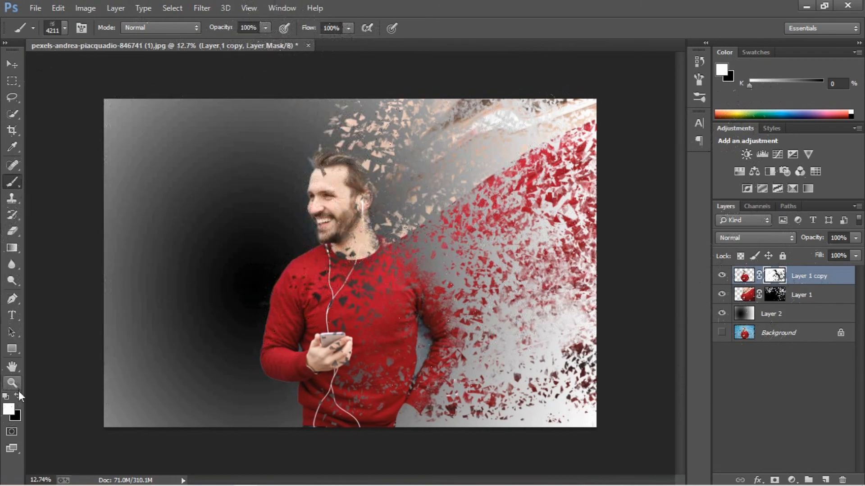
click(17, 396)
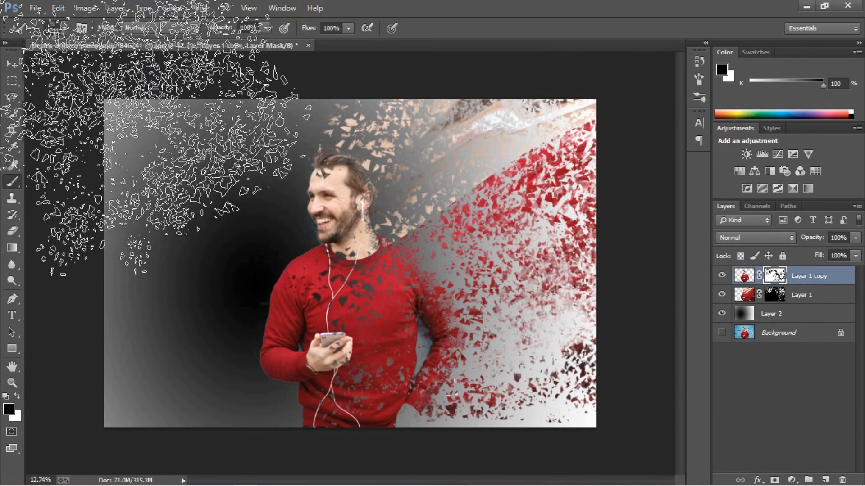
scroll(655, 295, down, 2)
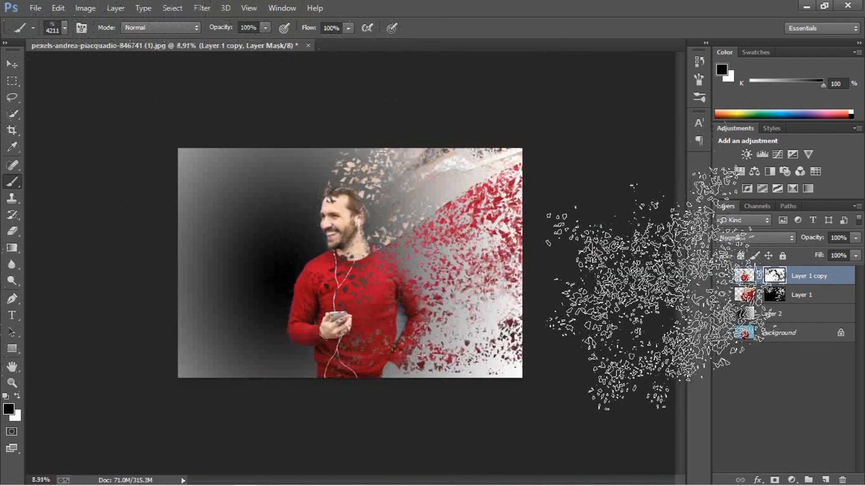
scroll(734, 258, up, 3)
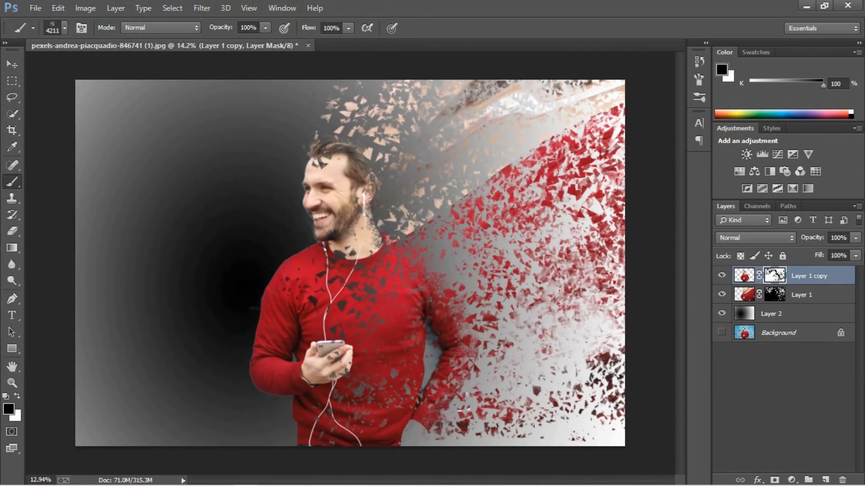
scroll(350, 263, down, 1)
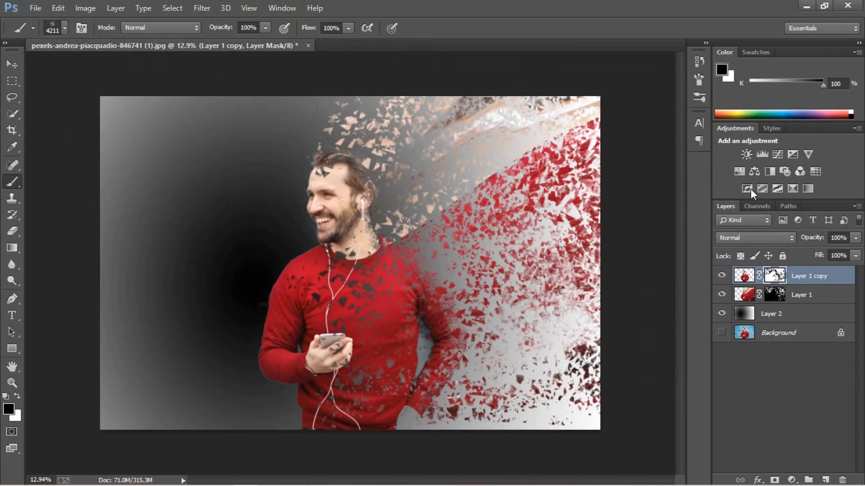
click(13, 65)
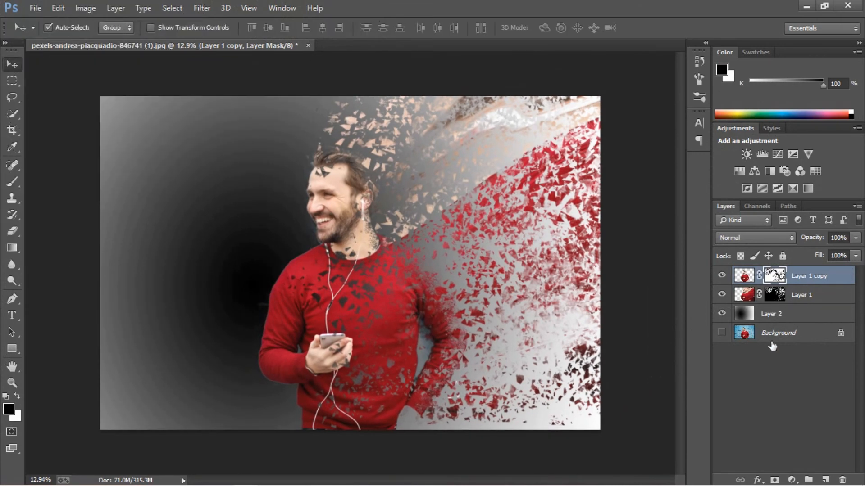
scroll(657, 264, down, 1)
scroll(657, 263, up, 2)
scroll(656, 262, down, 2)
scroll(656, 262, up, 3)
scroll(656, 262, down, 2)
scroll(656, 261, up, 2)
click(839, 299)
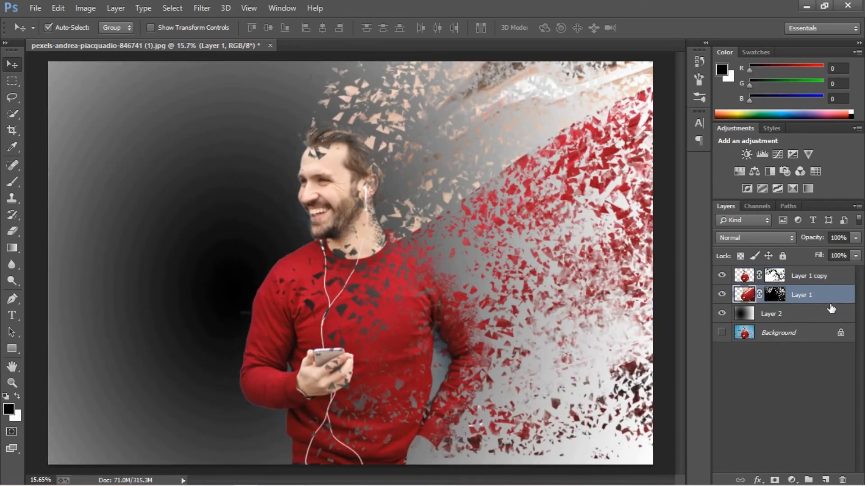
click(826, 314)
click(811, 328)
Merge Layer 1 copy, Layer 1 and Layer 2 into a single layer above the hidden Background.
click(823, 275)
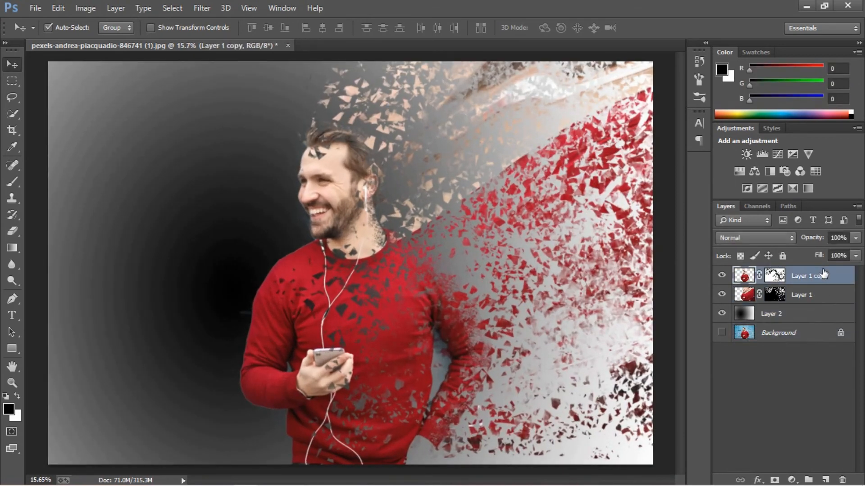
click(791, 480)
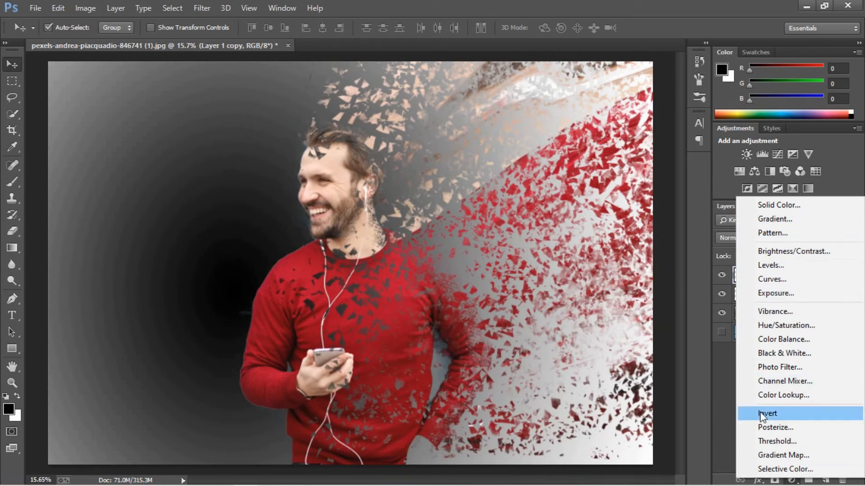
click(735, 446)
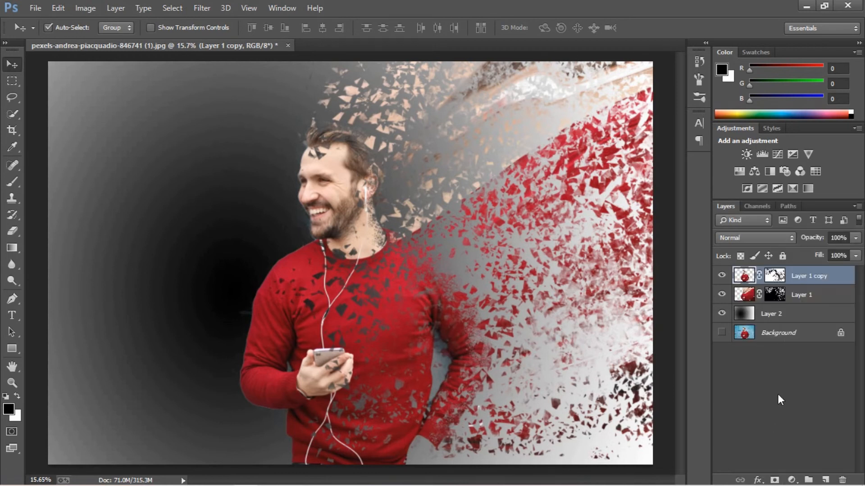
shift+click(798, 295)
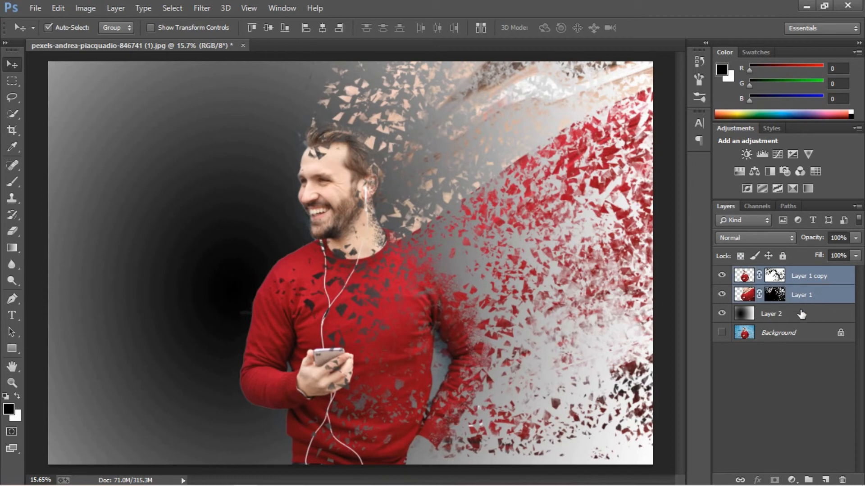
shift+click(801, 314)
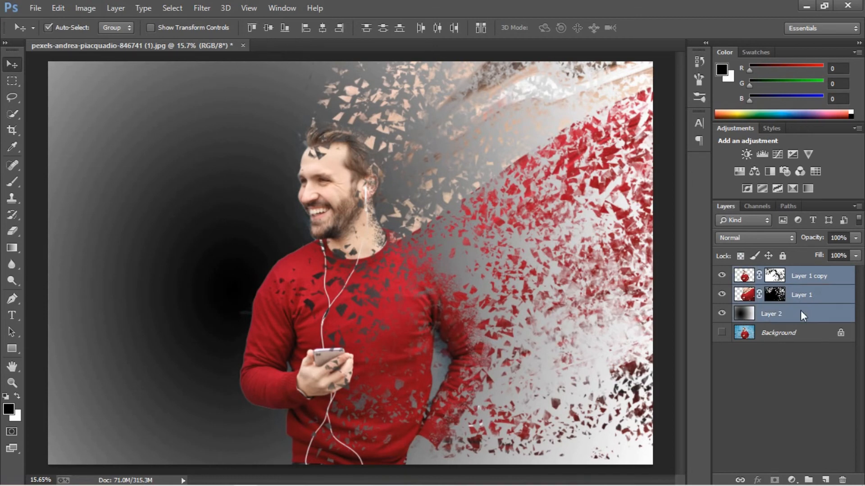
right_click(801, 311)
click(574, 388)
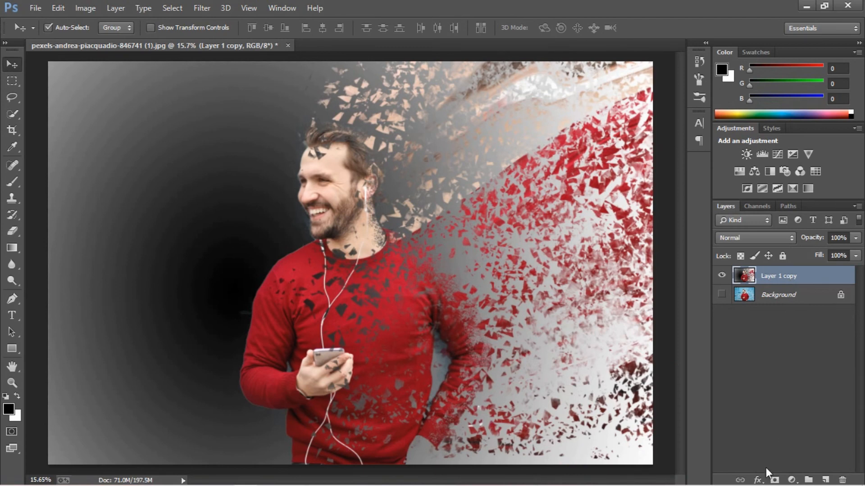
click(791, 480)
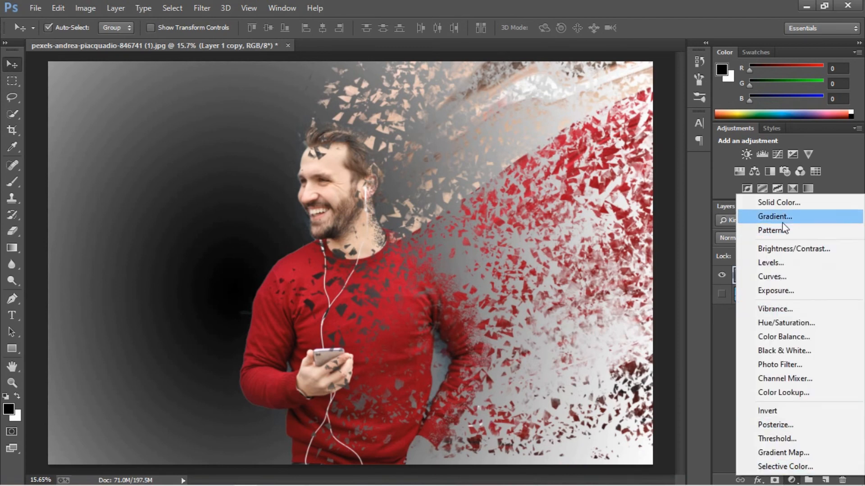
click(776, 218)
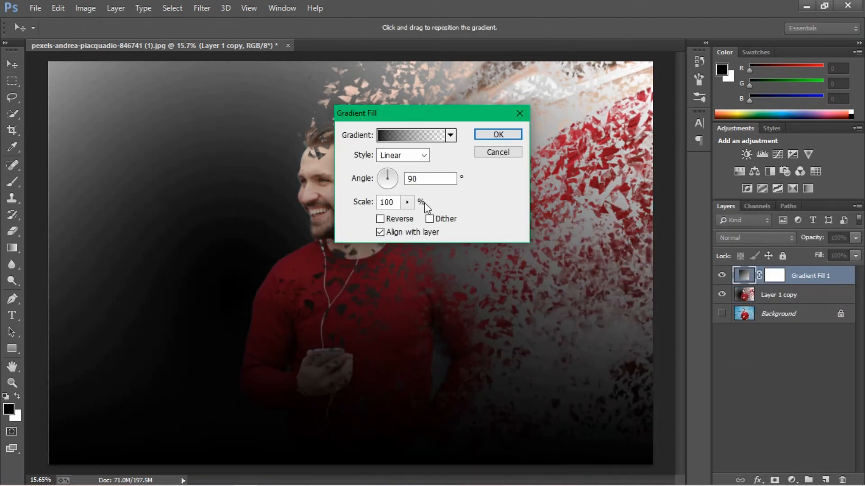
click(383, 173)
click(383, 175)
mouse_move(380, 172)
mouse_down()
mouse_move(402, 173)
mouse_move(395, 174)
mouse_up()
click(394, 178)
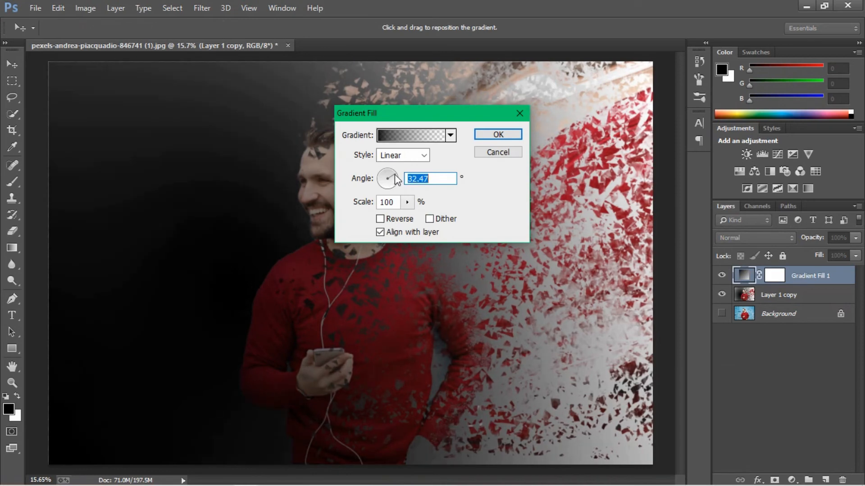
click(423, 157)
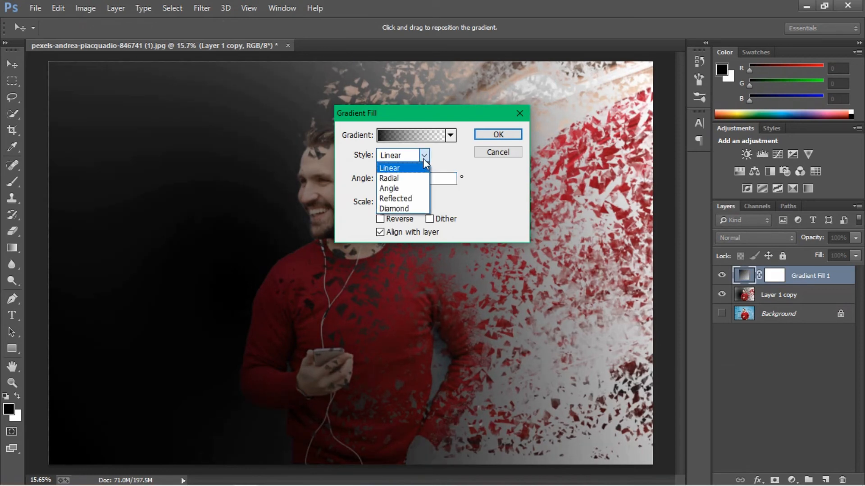
click(405, 178)
click(423, 155)
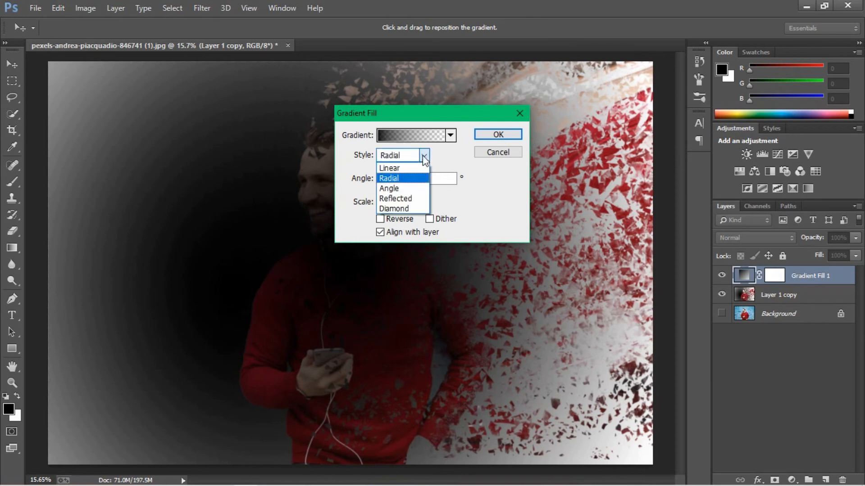
click(400, 188)
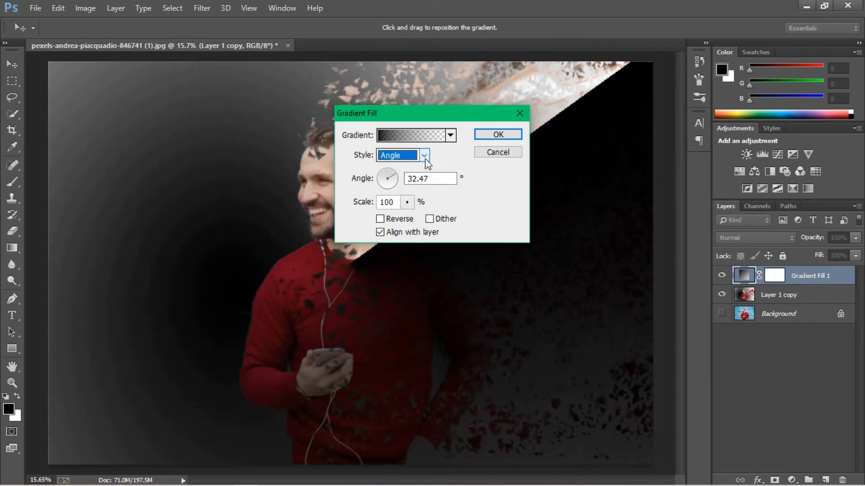
click(495, 153)
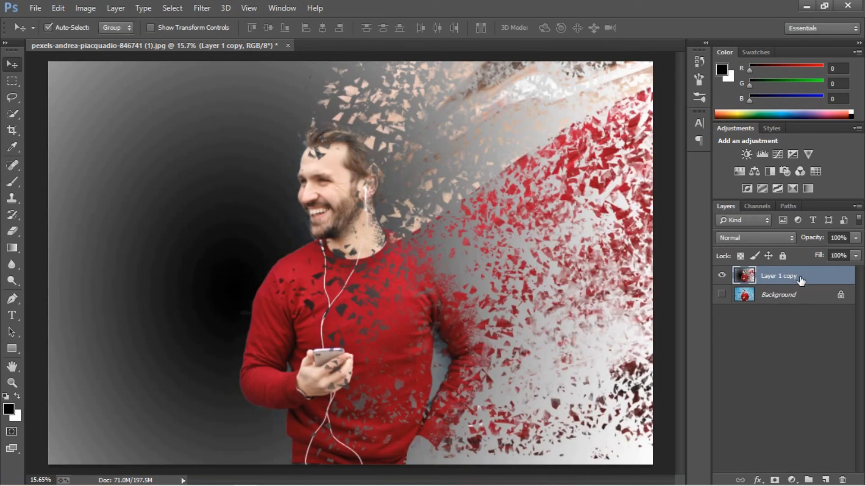
Add a Brightness/Contrast adjustment layer above the merged image with brightness 44 and contrast 100.
click(792, 480)
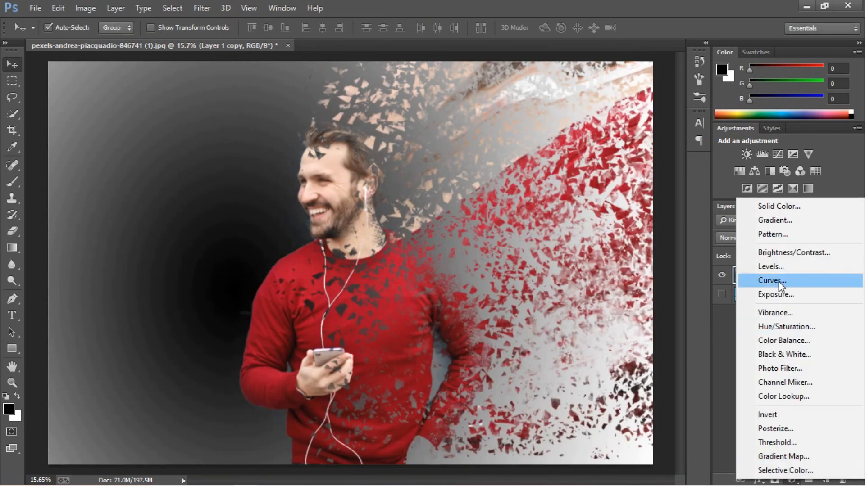
click(780, 250)
drag(786, 201, 802, 197)
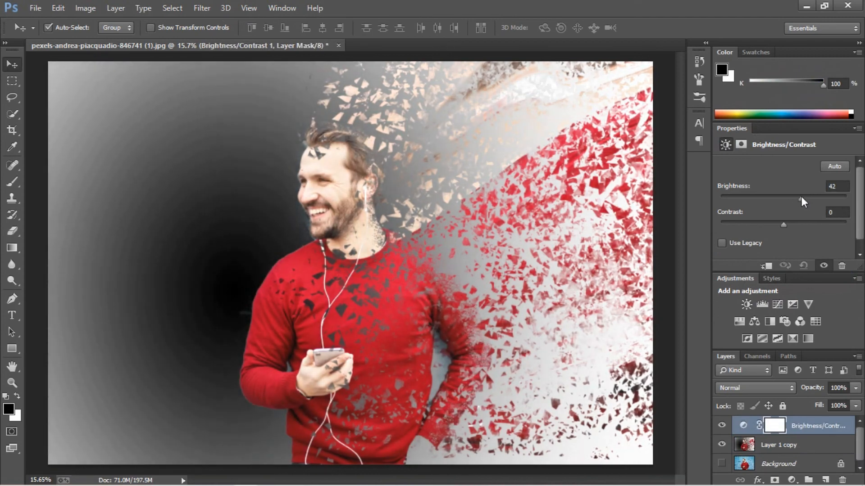
drag(784, 228, 822, 220)
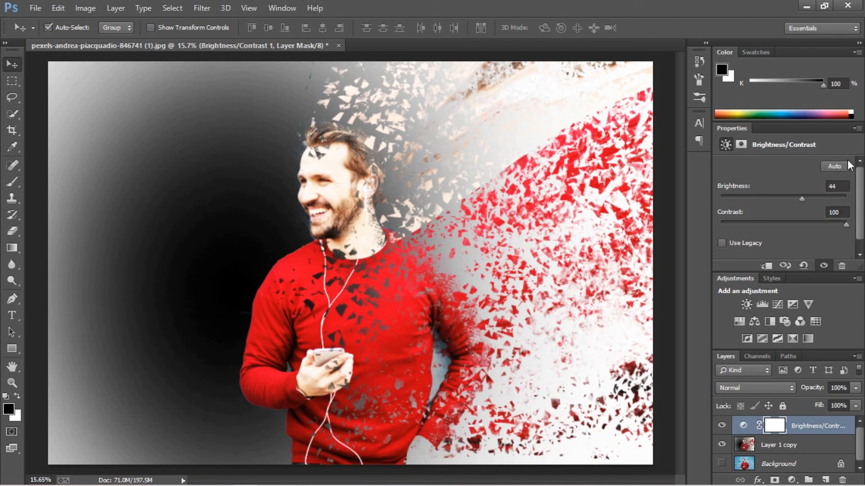
scroll(859, 199, down, 1)
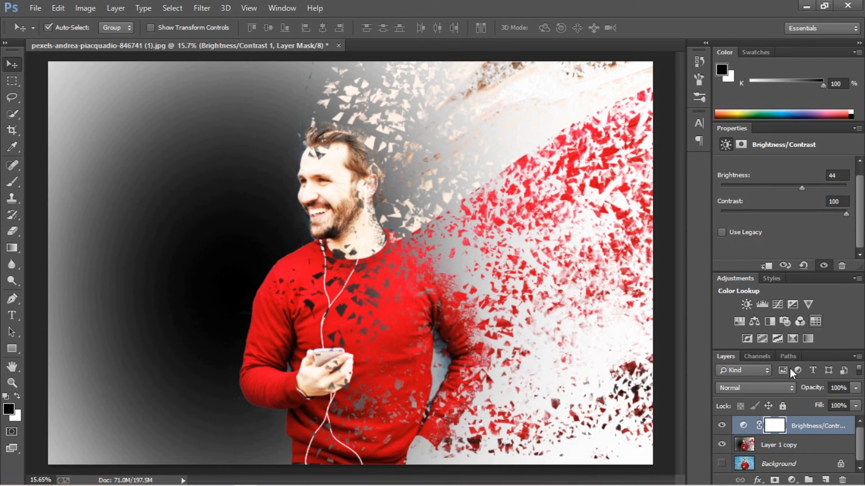
Add a Color Balance adjustment layer above the Brightness/Contrast layer and shift its midtones slightly toward cyan.
click(792, 480)
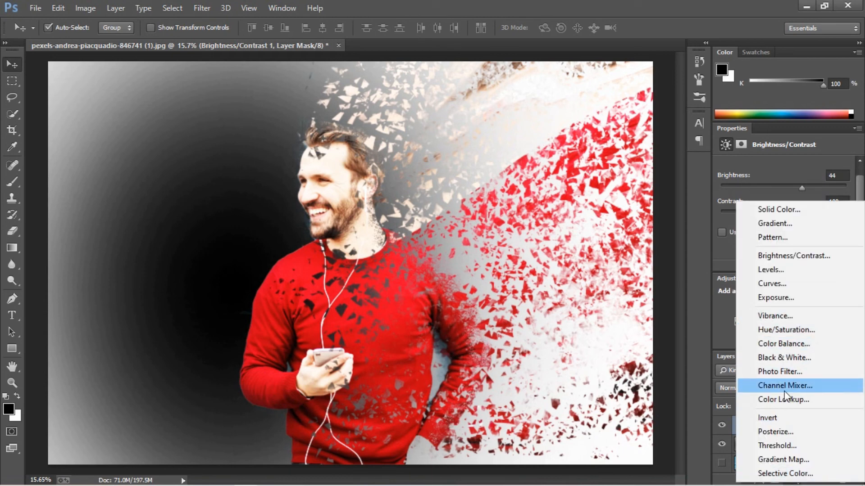
click(793, 344)
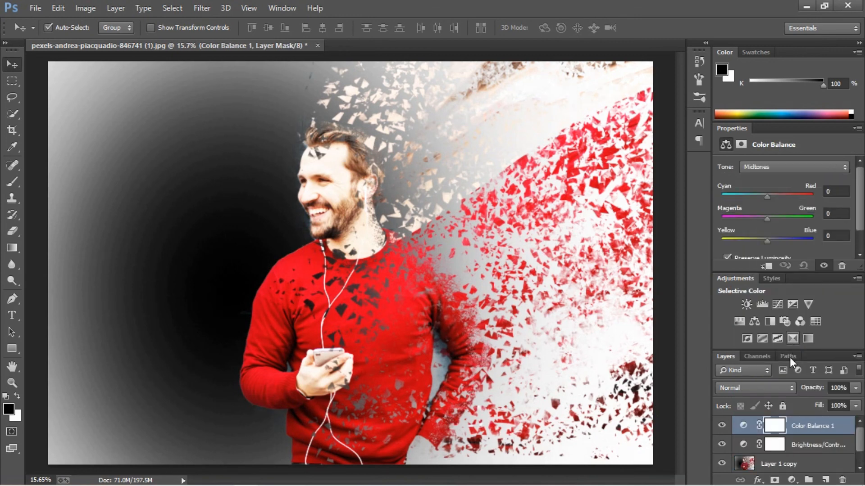
mouse_move(768, 196)
mouse_down()
mouse_move(775, 196)
mouse_move(755, 199)
mouse_up()
Set the Color Balance shadows to -34 for Cyan/Red, +1 for Magenta/Green and +4 for Yellow/Blue.
click(786, 167)
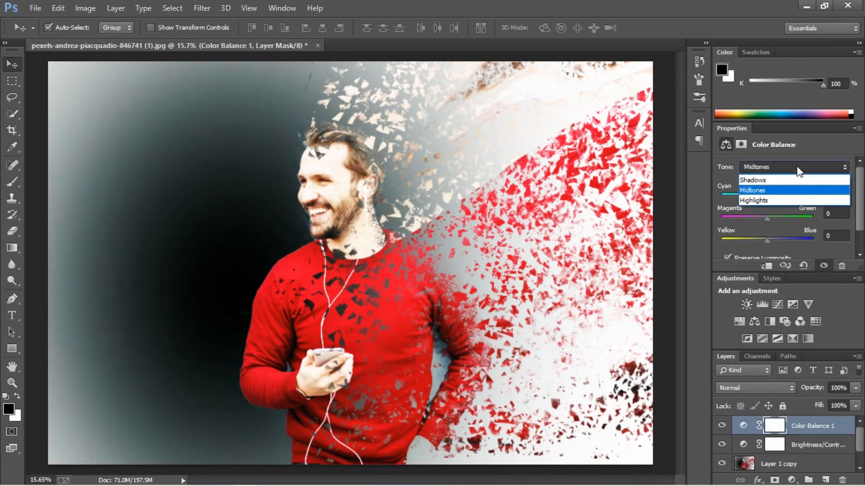
click(783, 176)
drag(769, 197, 766, 239)
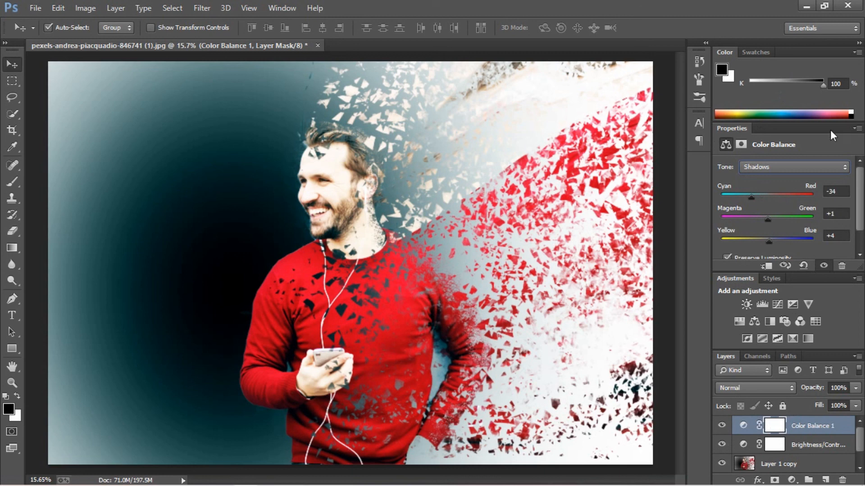
Close the Color Balance properties and deselect all layers to review the finished composition.
mouse_move(861, 173)
mouse_down()
mouse_move(861, 188)
mouse_move(860, 171)
mouse_up()
click(856, 130)
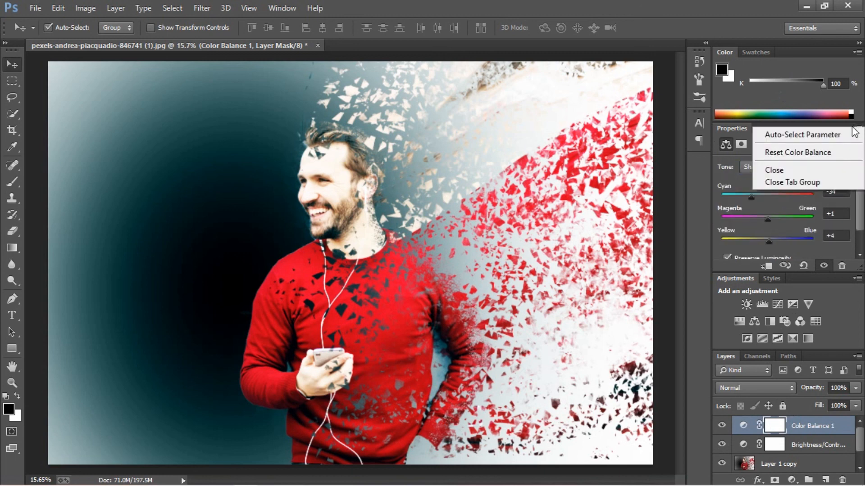
click(787, 170)
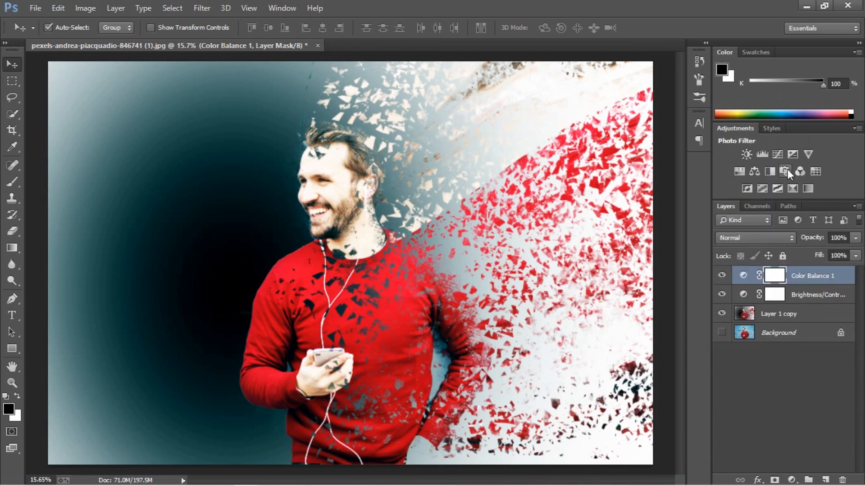
click(775, 401)
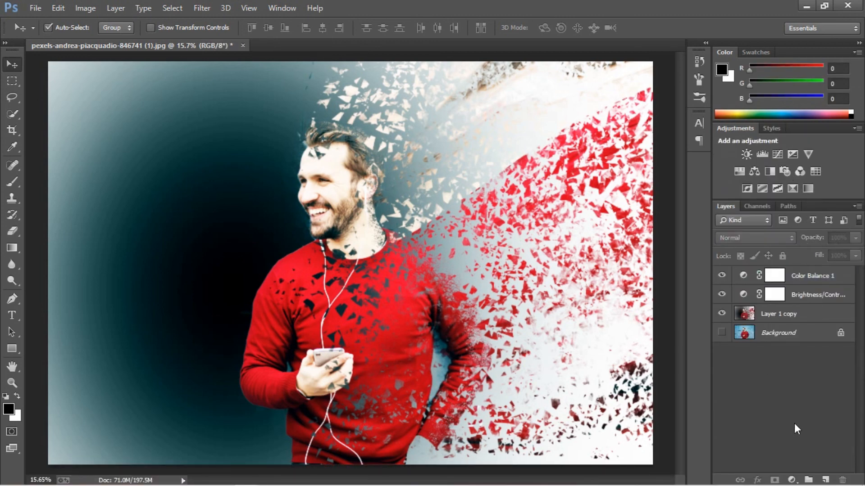
scroll(367, 146, down, 3)
scroll(447, 209, up, 3)
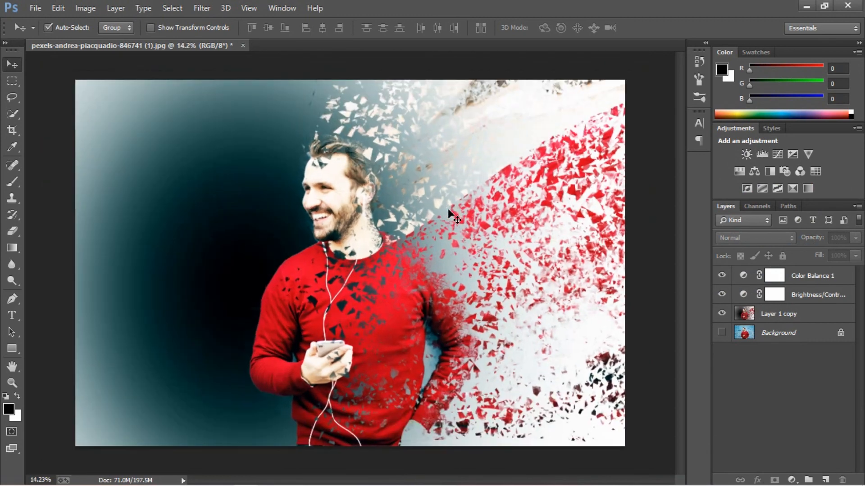
scroll(447, 209, down, 2)
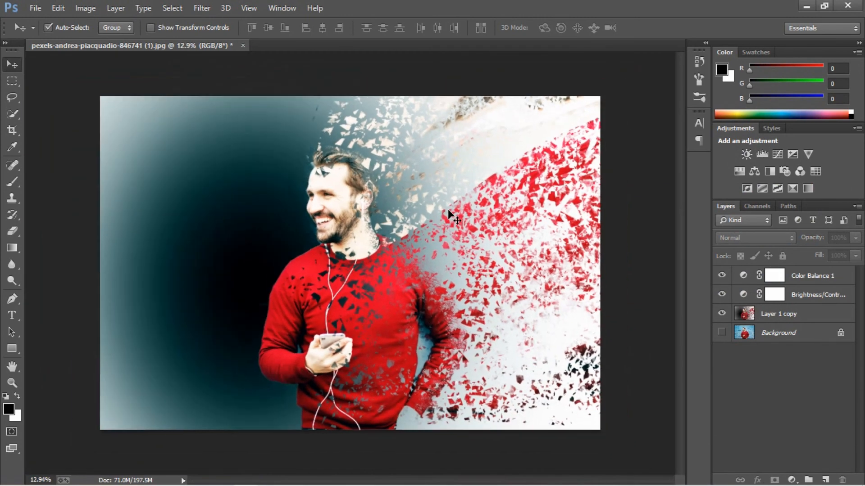